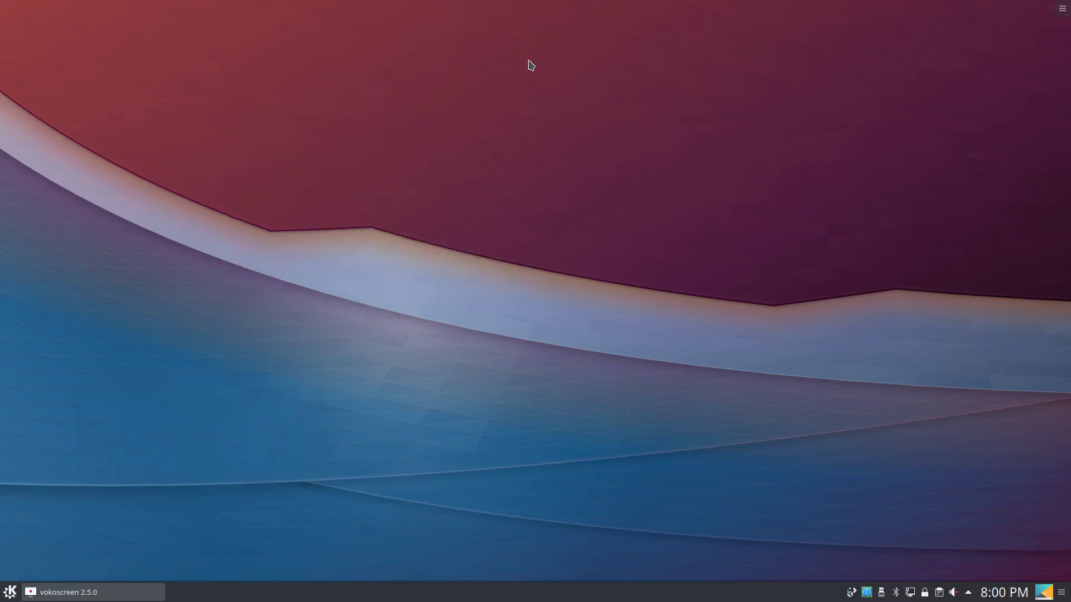
Open the Plasma application launcher from the K button in the bottom panel.
left_click_drag(816, 137, 919, 26)
left_click(7, 590)
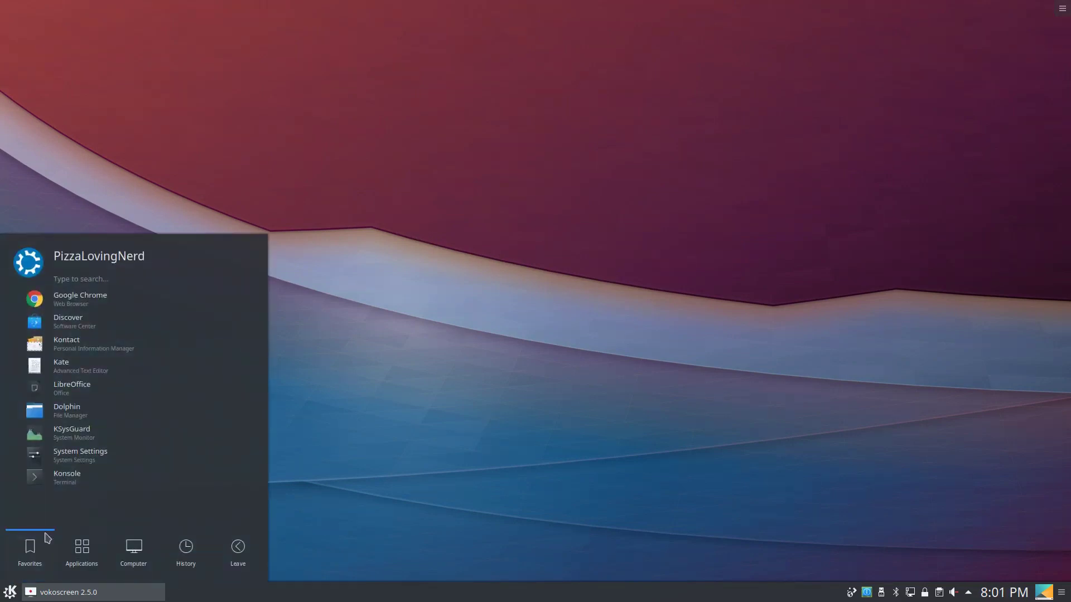
In Konsole, run sudo add-apt-repository ppa:papirus/papirus, enter the sudo password and confirm.
left_click(88, 485)
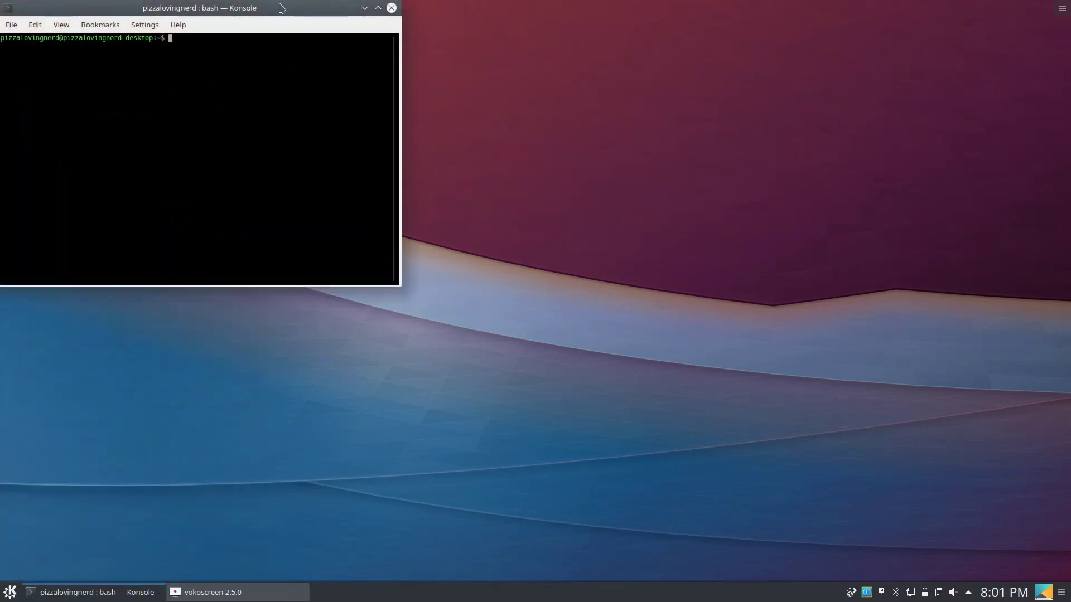
left_click_drag(281, 8, 578, 167)
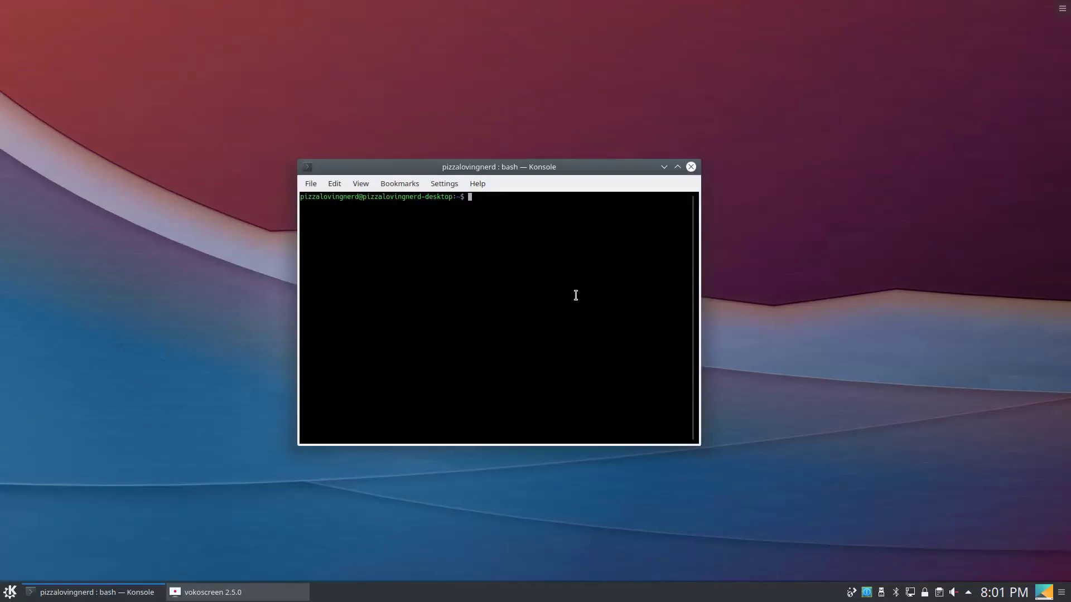
type("sudo add-apt-repository ppa:papirus/papirus")
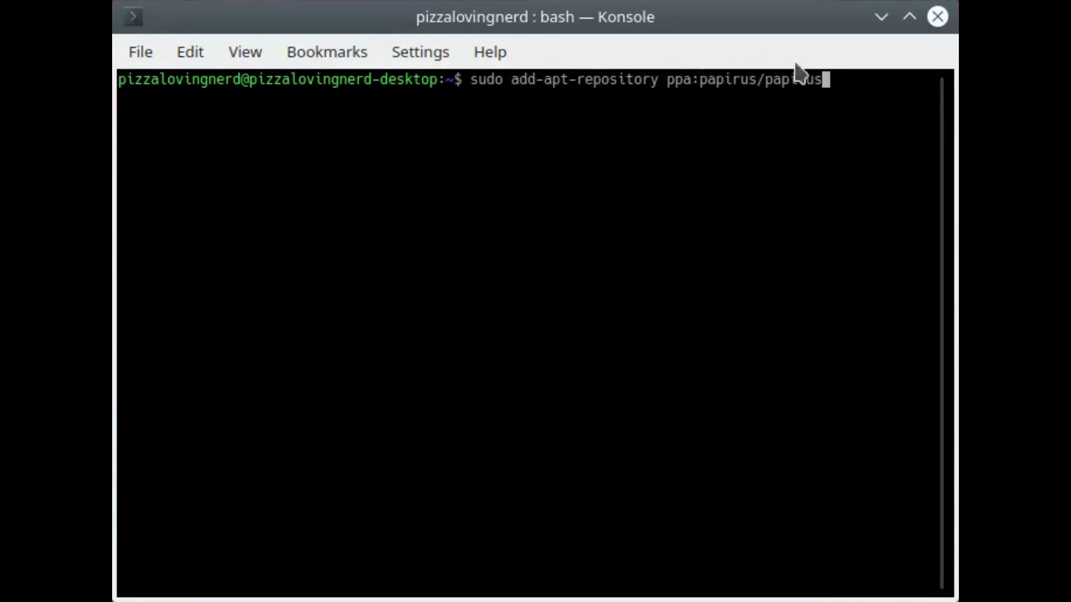
key("Return")
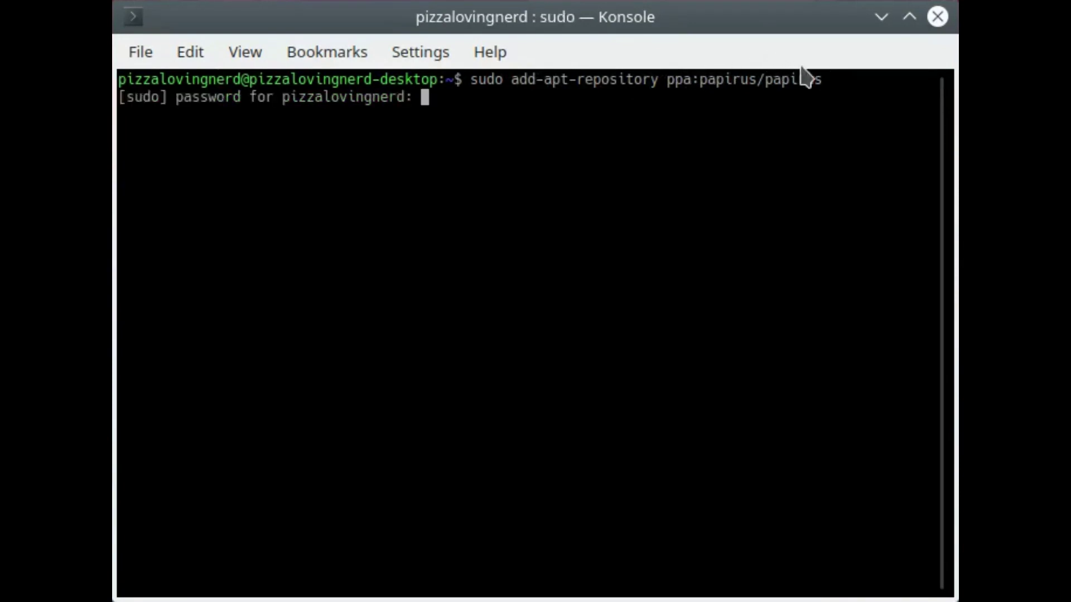
key("Return")
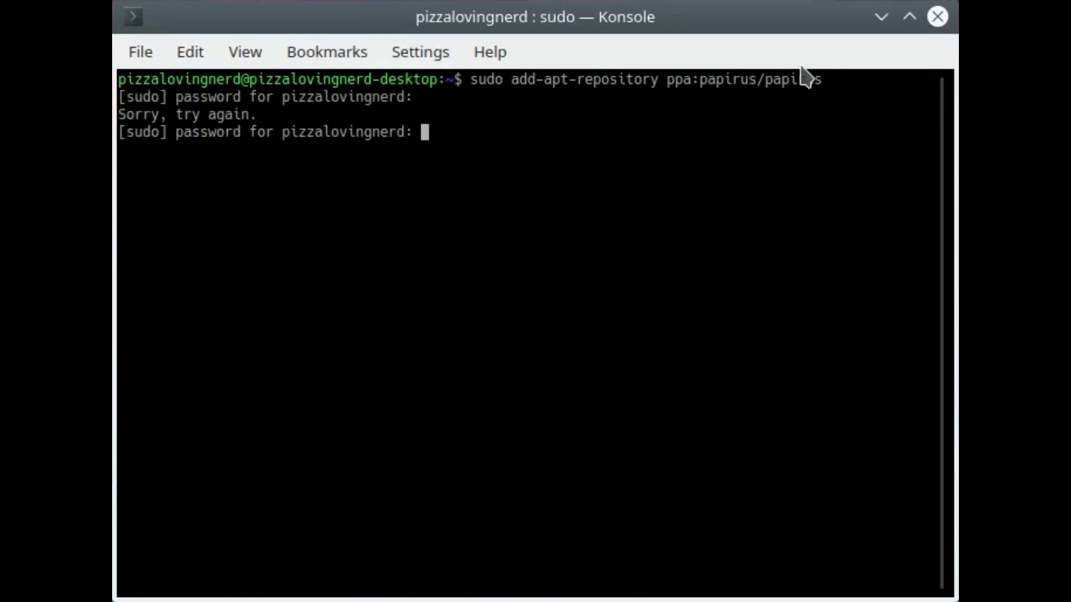
key("Return")
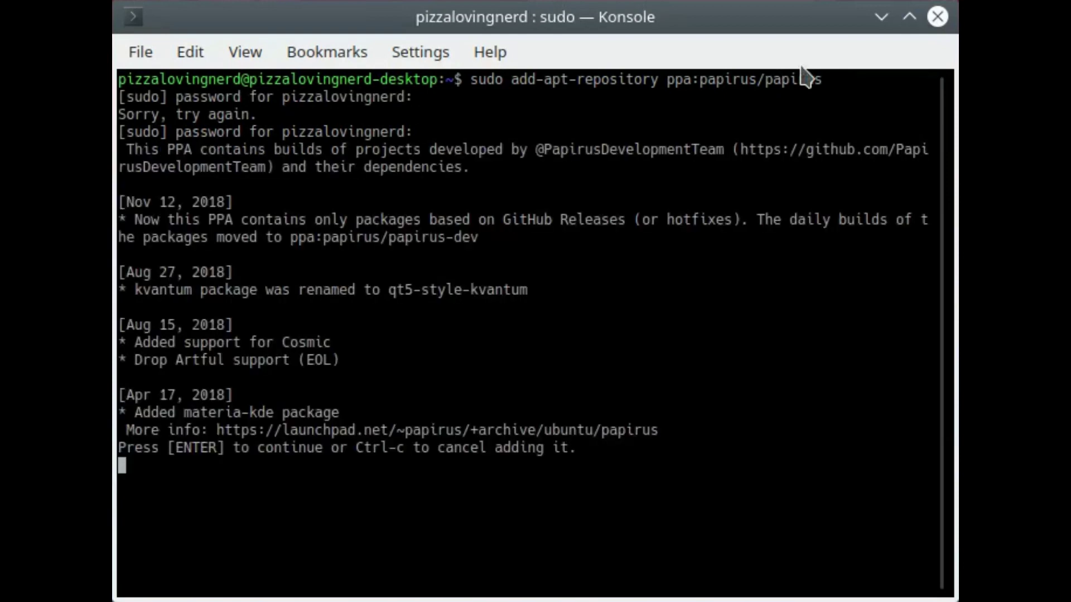
key("Return")
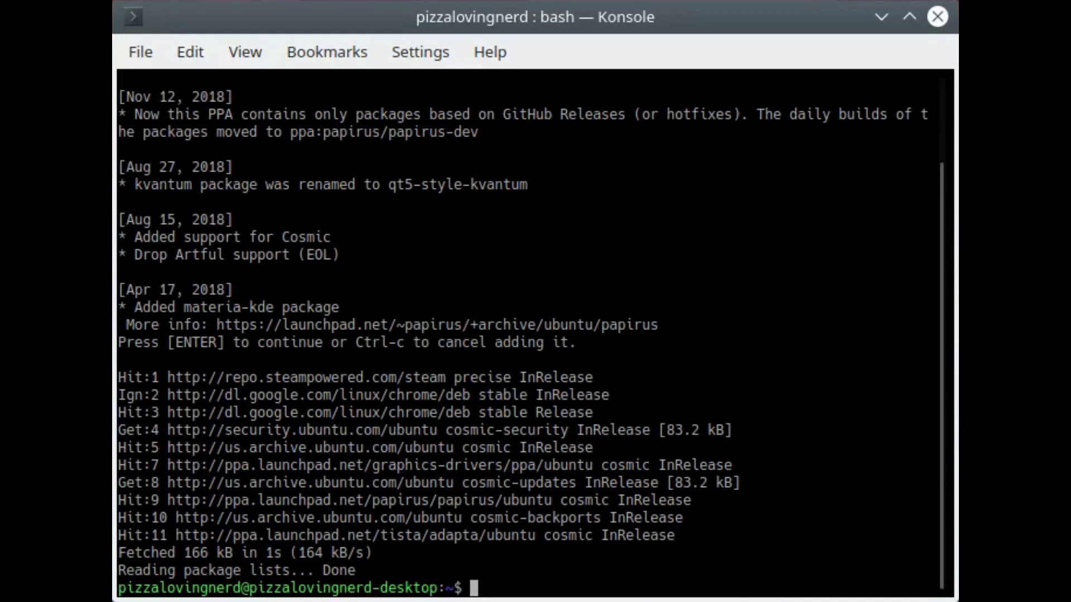
Clear the terminal and run sudo apt install kvantum, answering y to download the packages.
type("cleae")
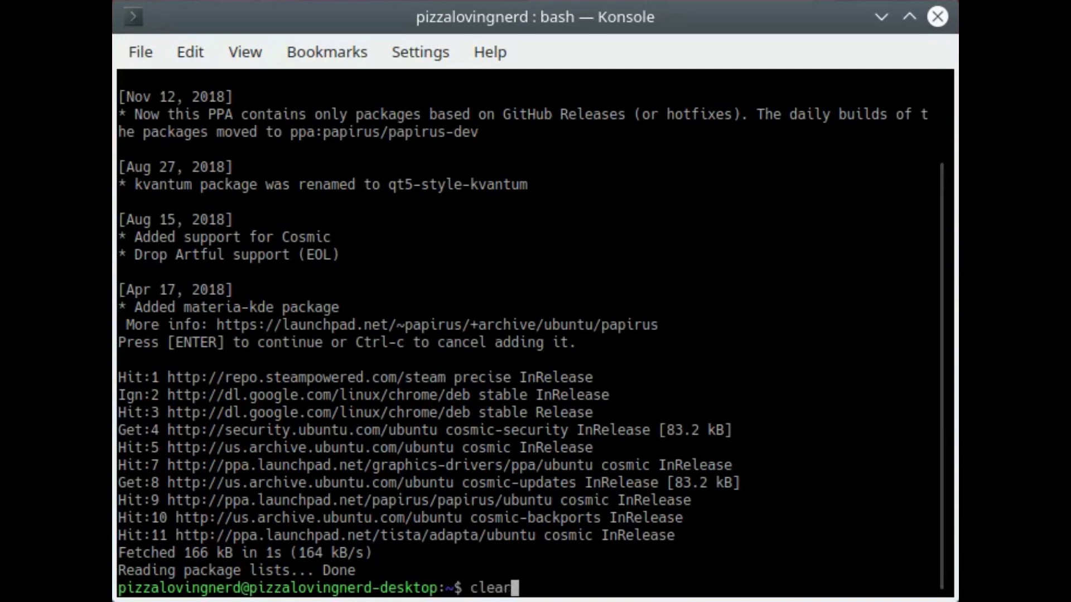
key("Return")
type("sudo apt inatal")
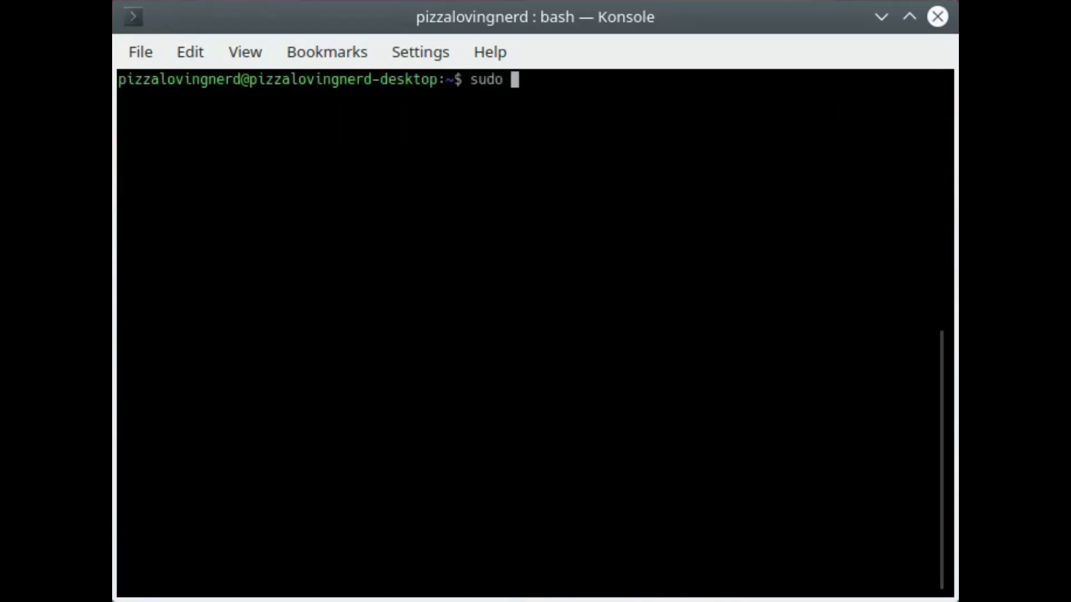
key("BackSpace")
key("BackSpace")
key("BackSpace")
key("BackSpace")
type("stal")
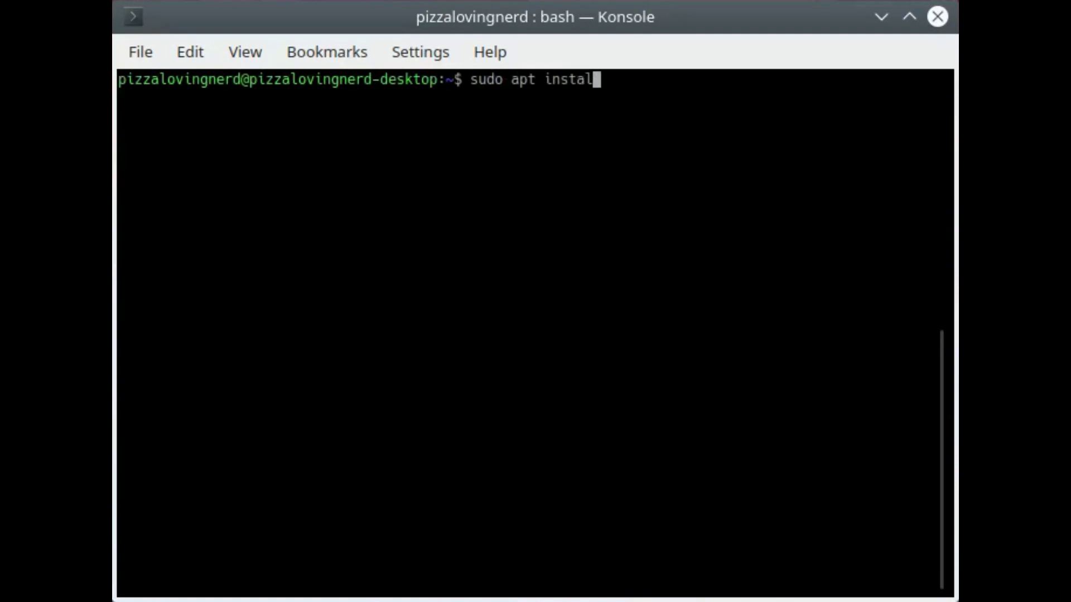
type("l kvantum")
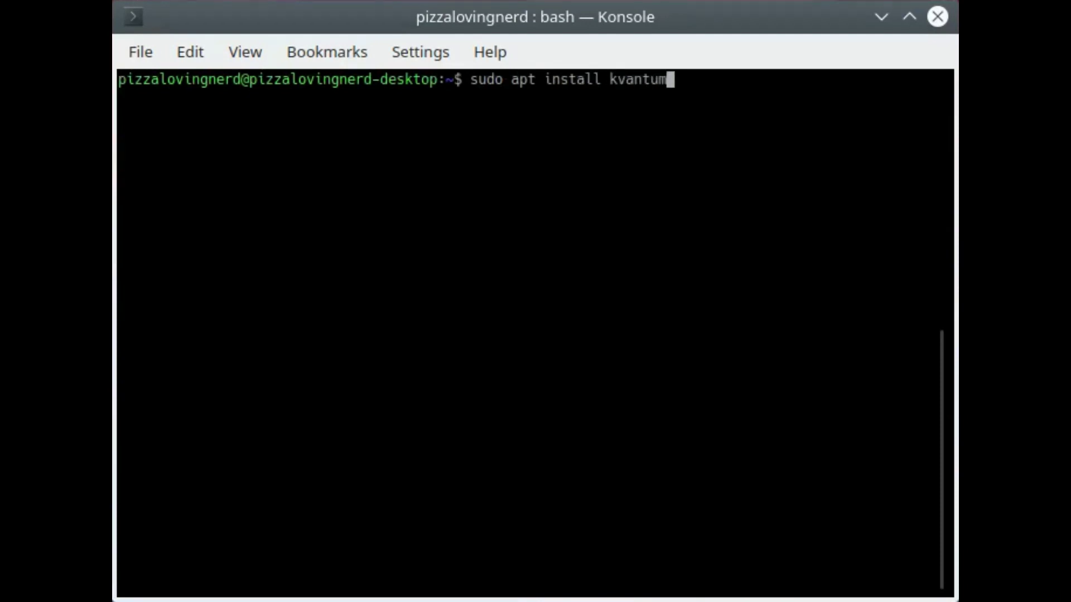
key("Return")
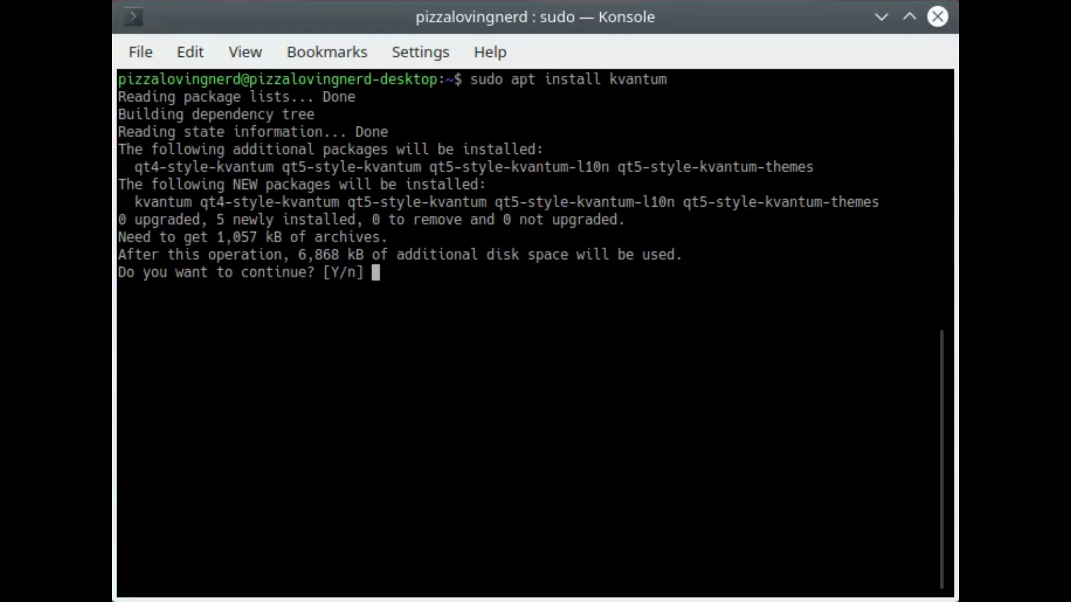
type("y")
key("Return")
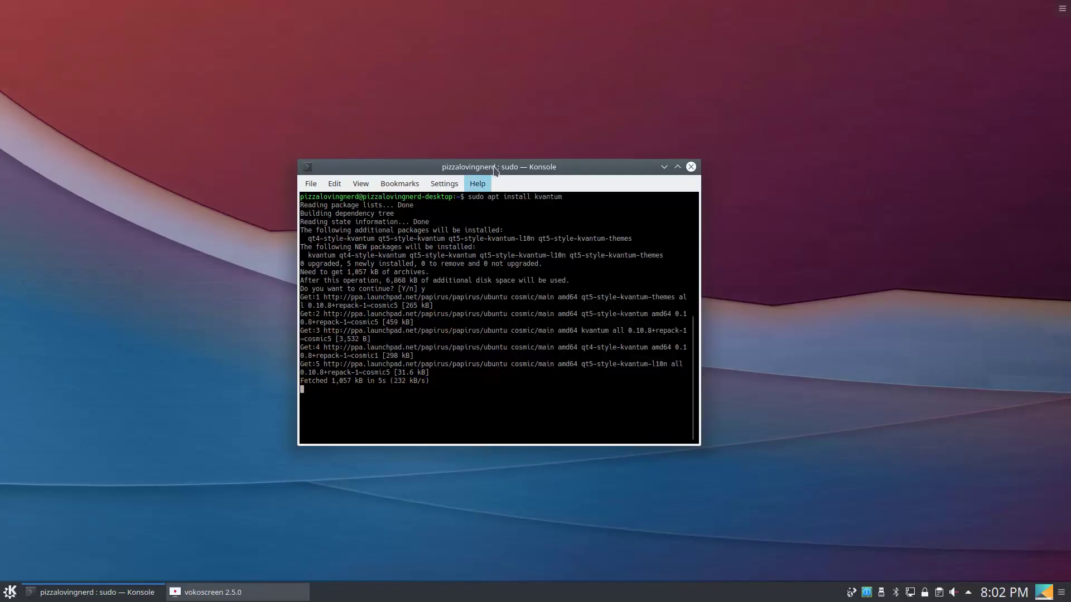
left_click_drag(495, 168, 832, 25)
Launch Google Chrome and move its window toward the upper left.
left_click(10, 592)
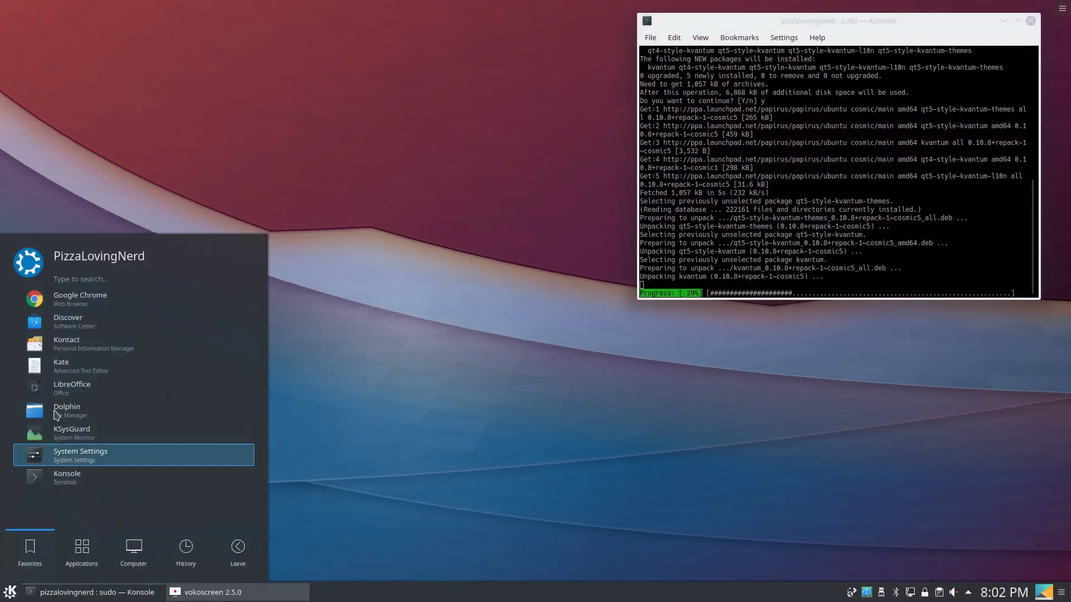
key("Return")
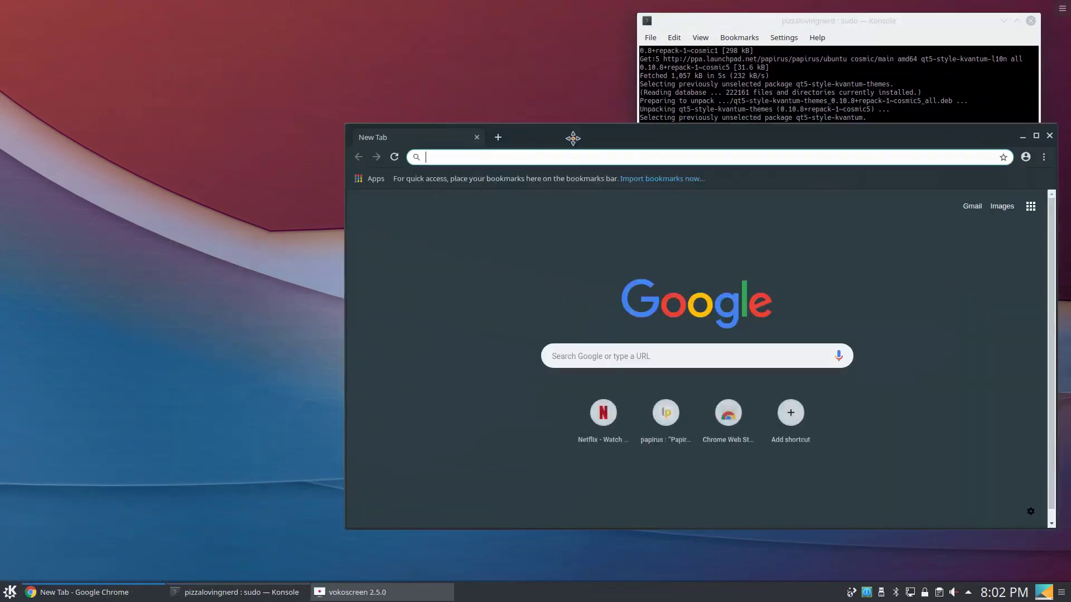
left_click_drag(572, 136, 311, 44)
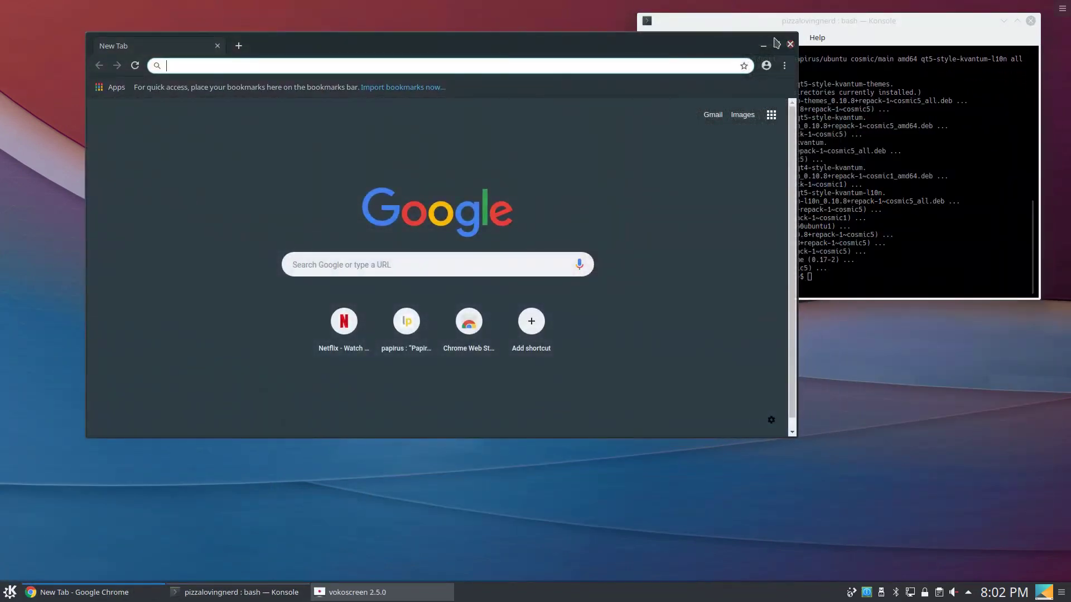
left_click_drag(761, 37, 736, 65)
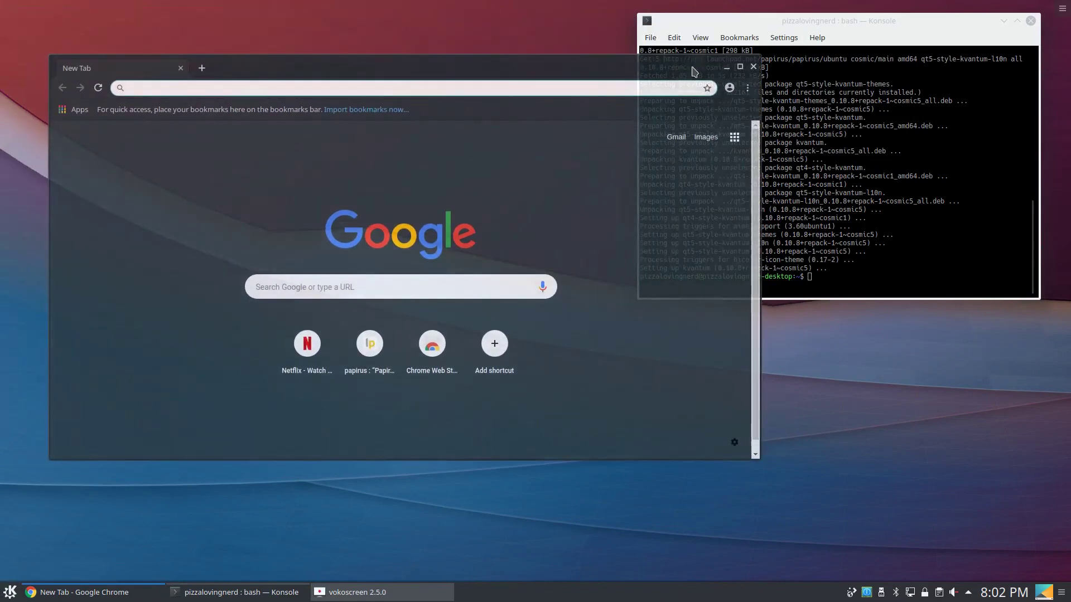
Launch System Settings, position it over Chrome, and close the finished Konsole window.
left_click(10, 592)
left_click(65, 456)
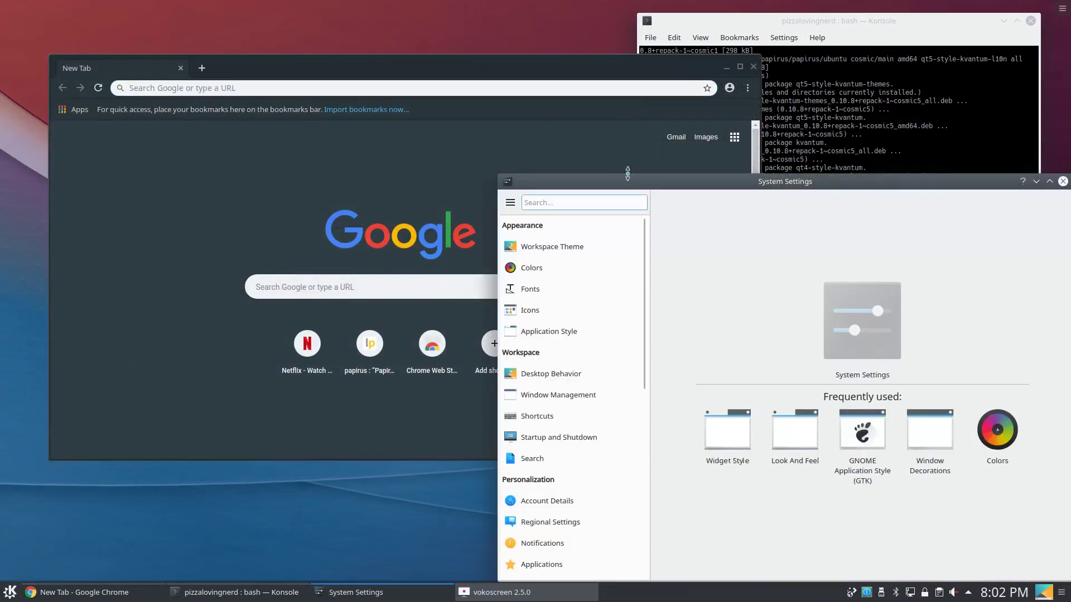
mouse_move(628, 173)
left_mouse_down()
mouse_move(628, 100)
mouse_move(627, 174)
left_mouse_up()
left_click(435, 78)
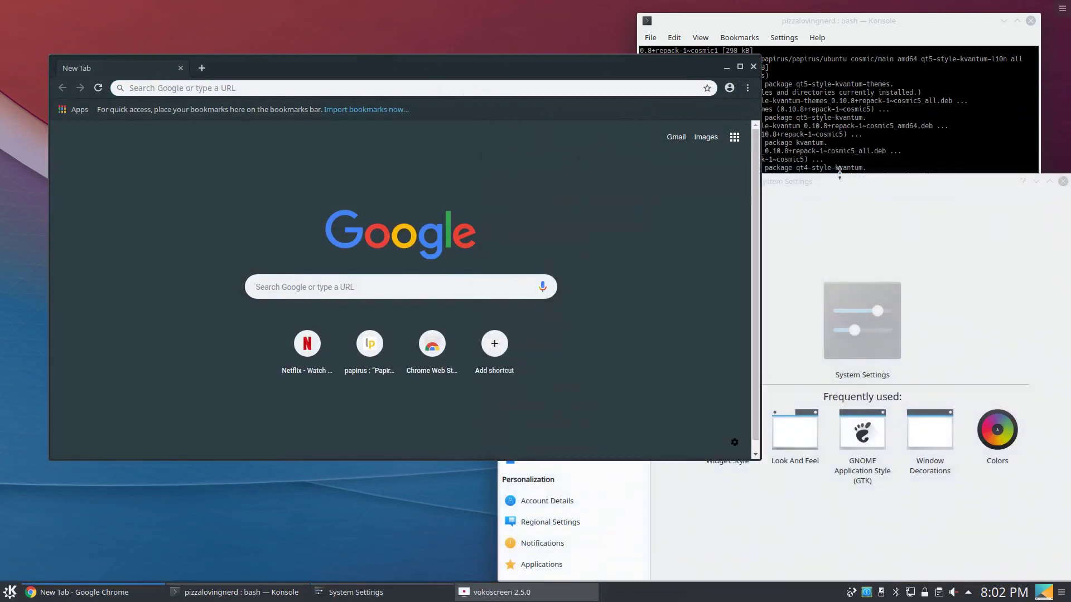
left_click_drag(787, 180, 408, 31)
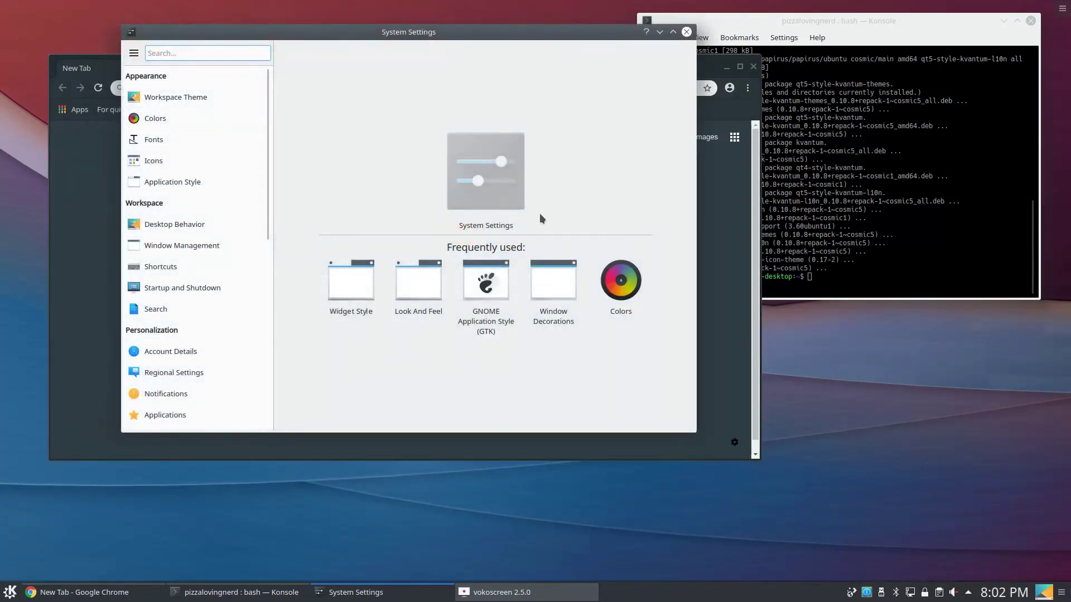
left_click(796, 87)
left_click(1031, 21)
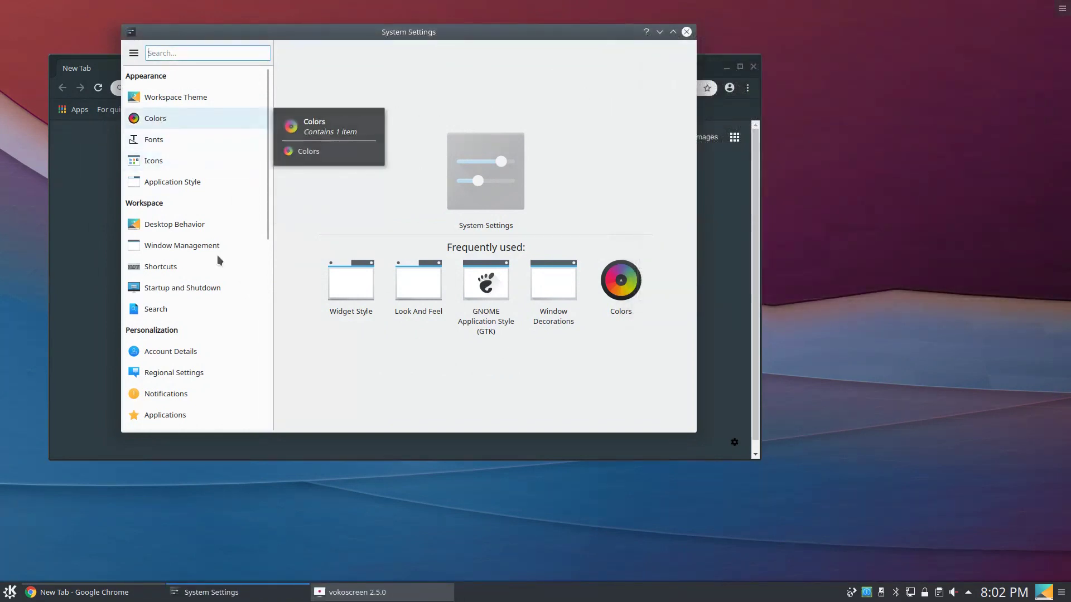
Open a new Konsole window by searching 'te' in the launcher.
left_click(10, 592)
type("ter")
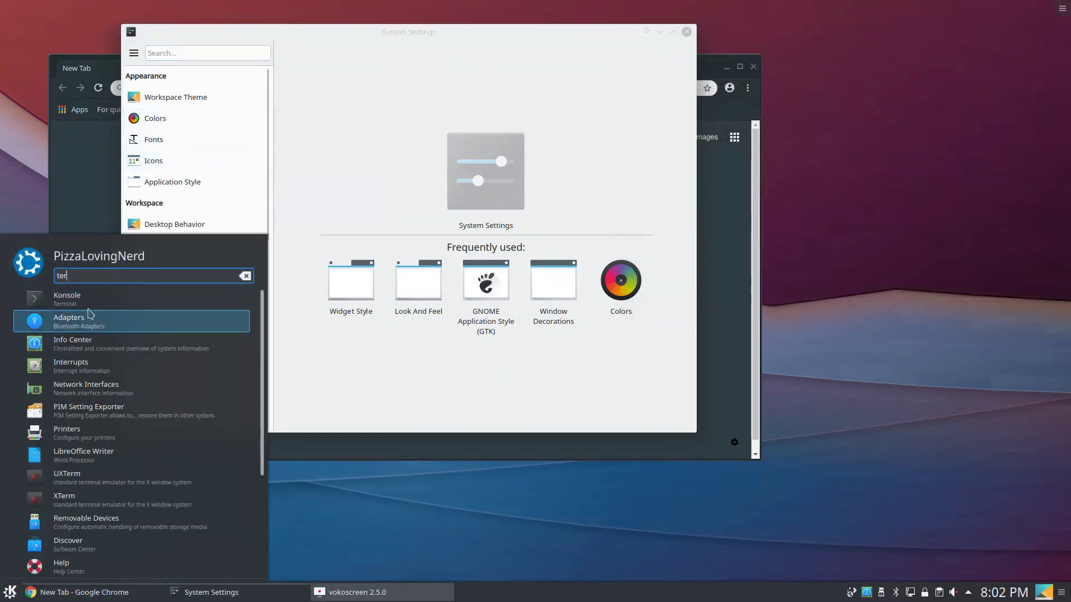
key("Return")
Run sudo apt install adapta-kde with papirus-icon-theme, enter the password and confirm with y.
type("sudo apt install adapta-kde")
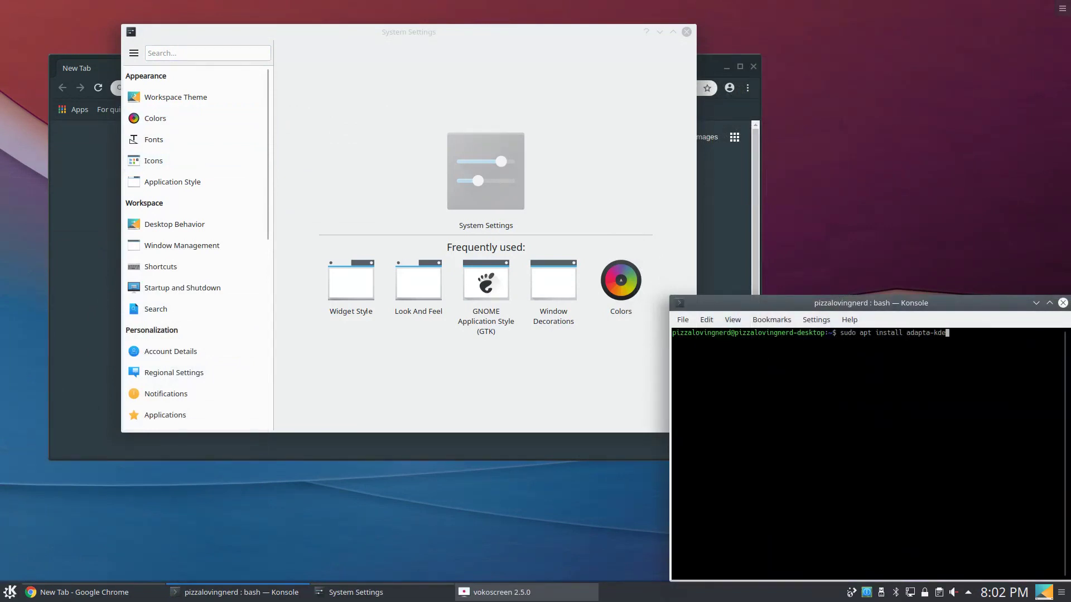
key("Return")
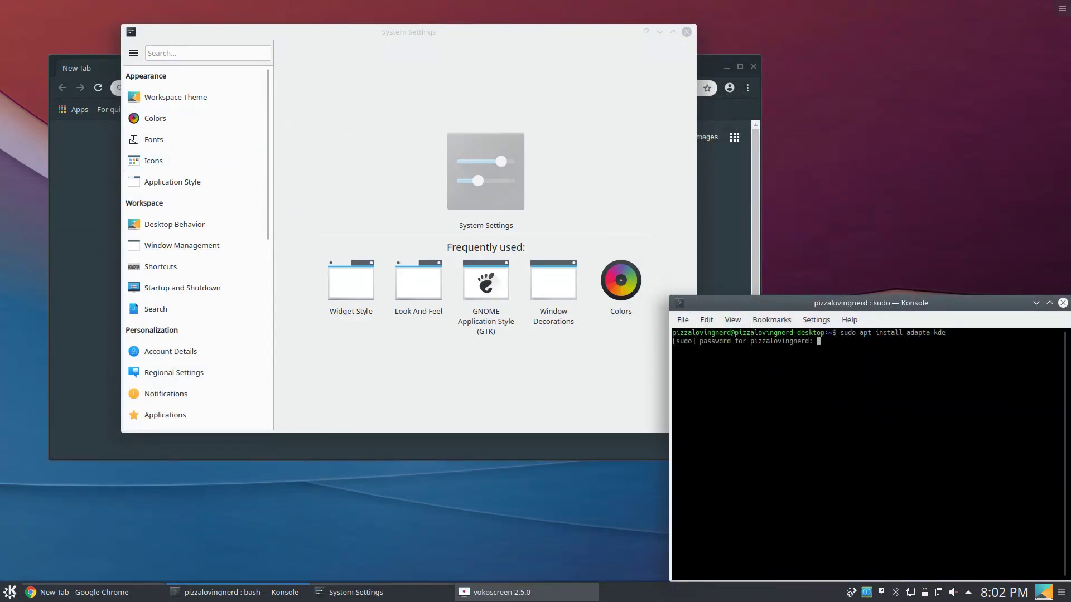
key("Return")
type("y")
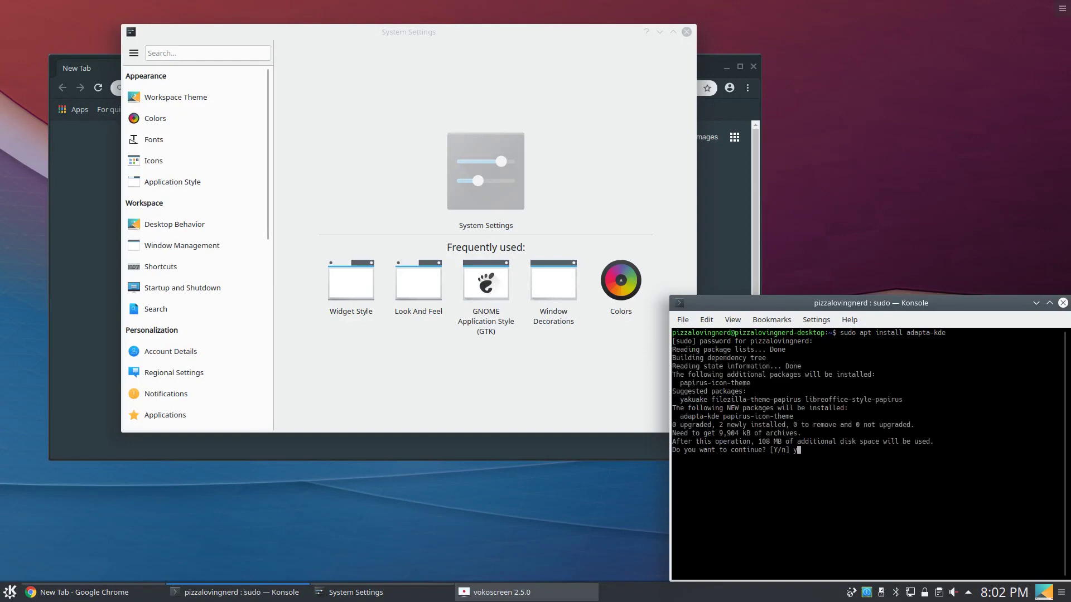
key("Return")
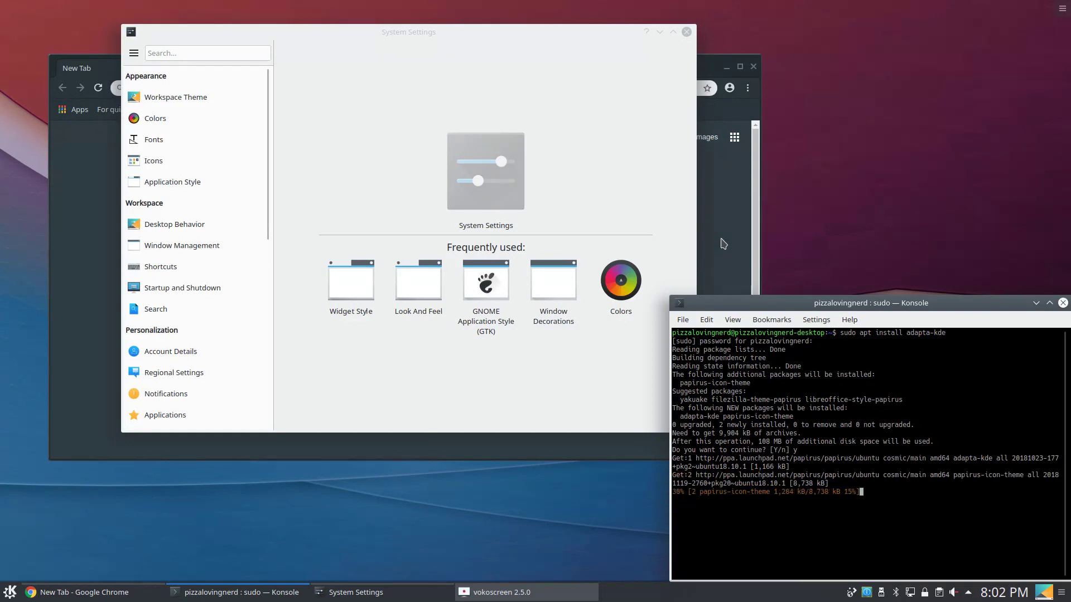
Select KvAdaptaDark in the Colors scheme list and apply it.
left_click(621, 280)
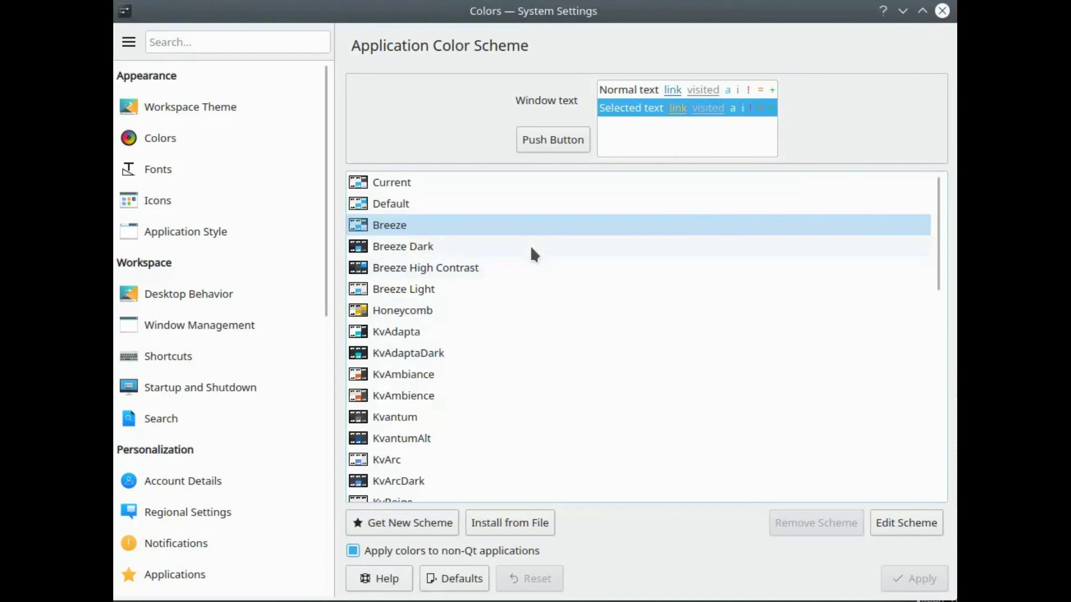
scroll(534, 254, "down", 1)
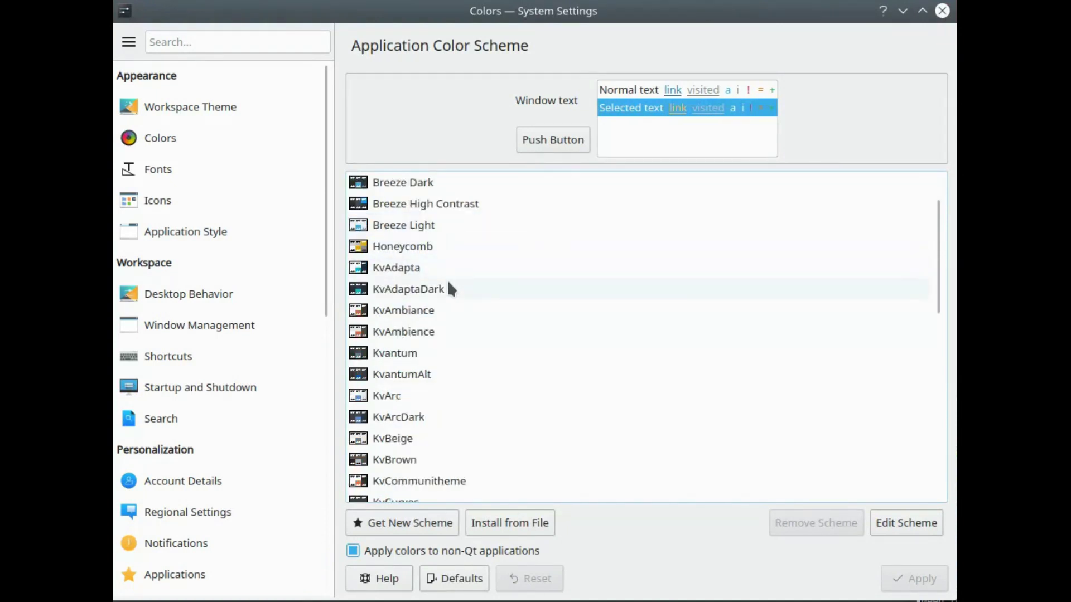
scroll(451, 287, "up", 1)
left_click(421, 356)
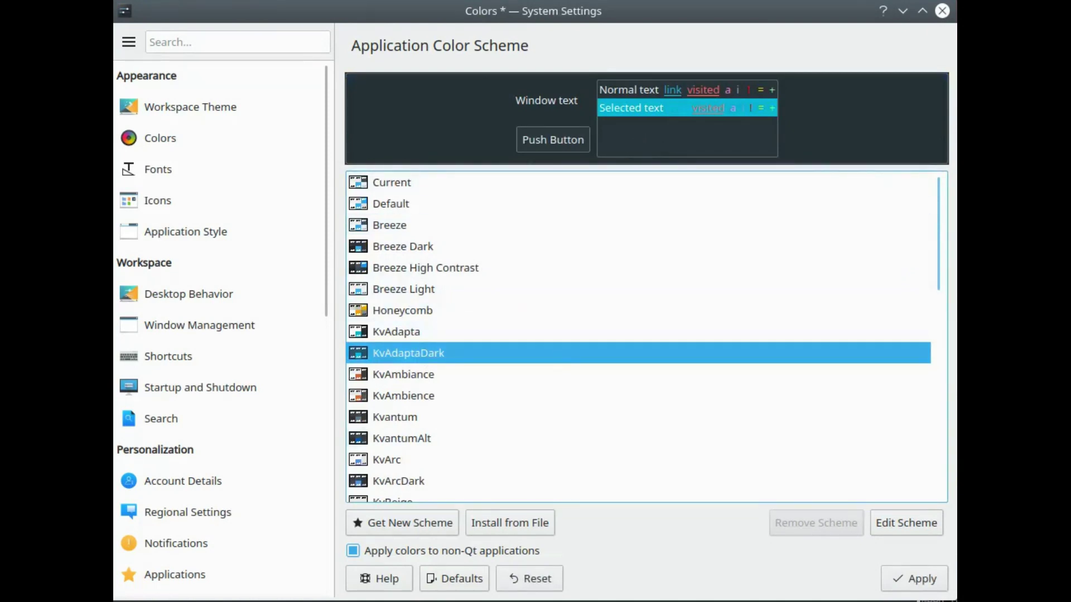
key("super")
type("kvantum")
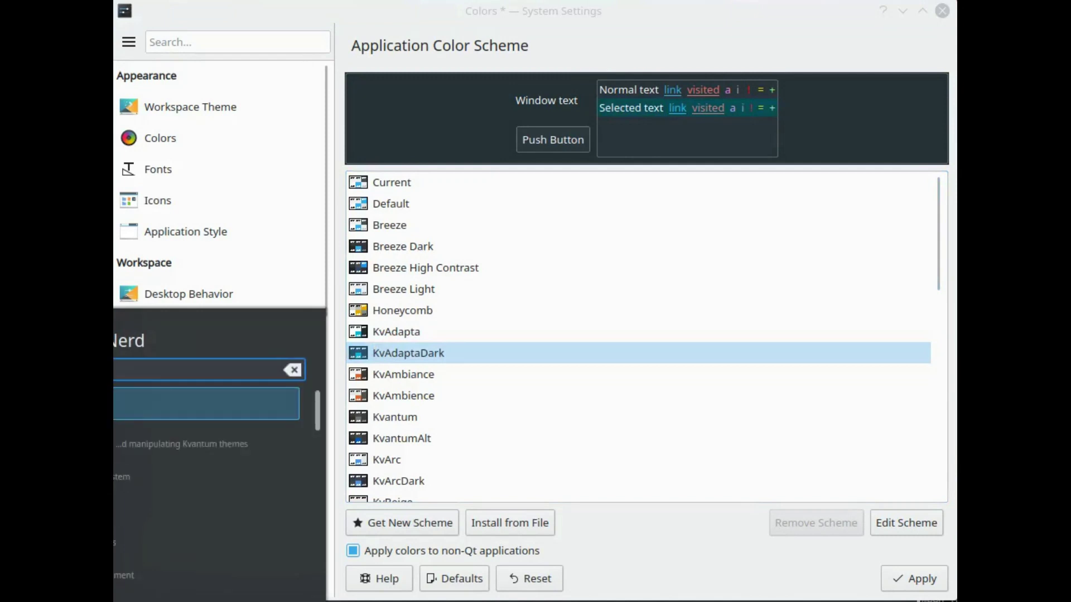
key("Escape")
scroll(691, 311, "down", 5)
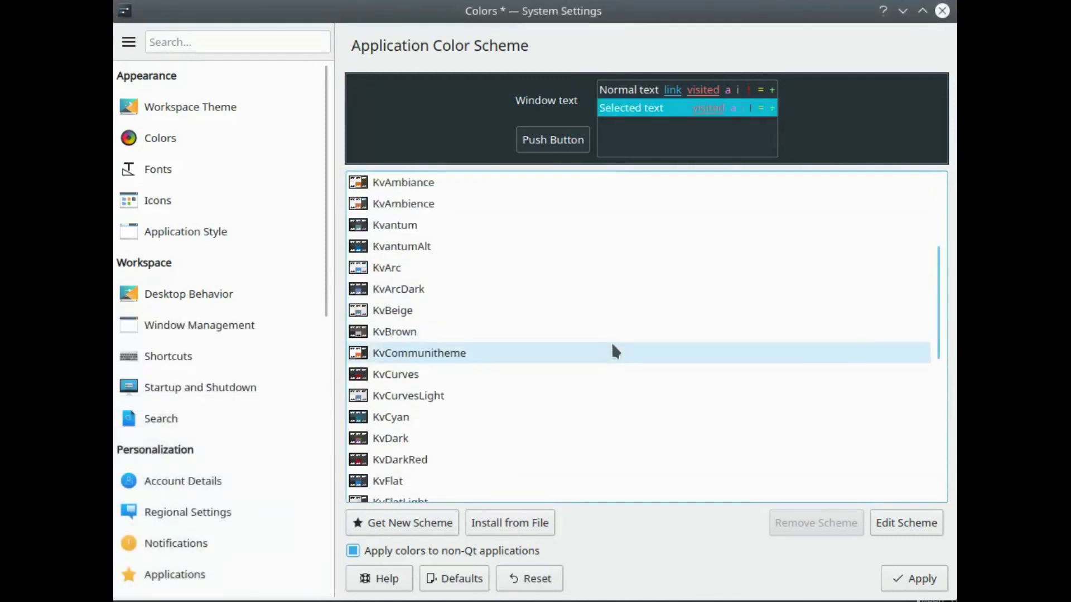
scroll(513, 387, "down", 4)
scroll(491, 323, "up", 3)
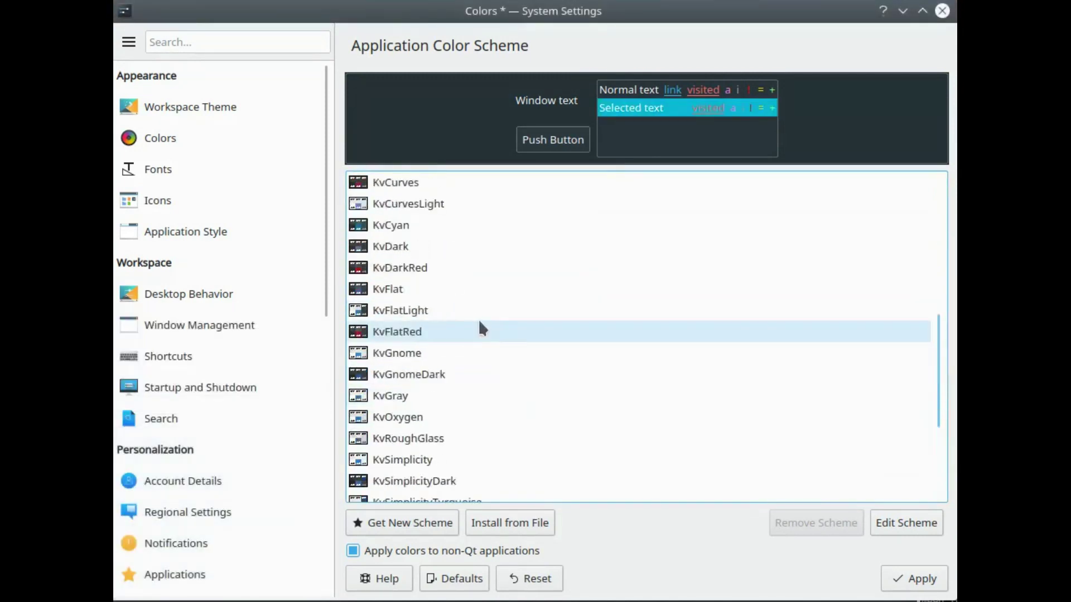
scroll(513, 212, "up", 7)
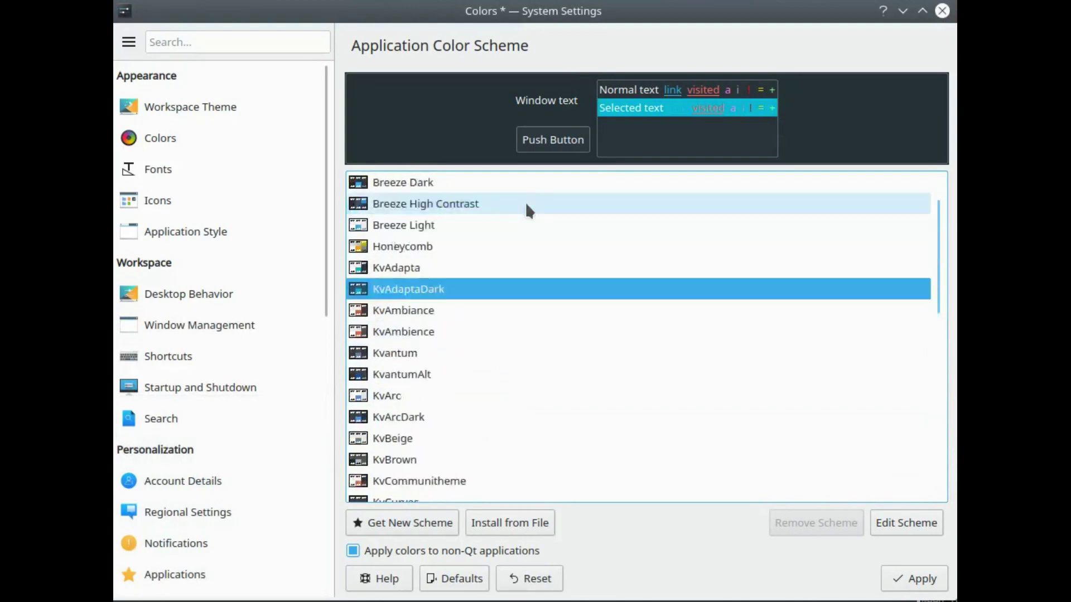
left_click(912, 579)
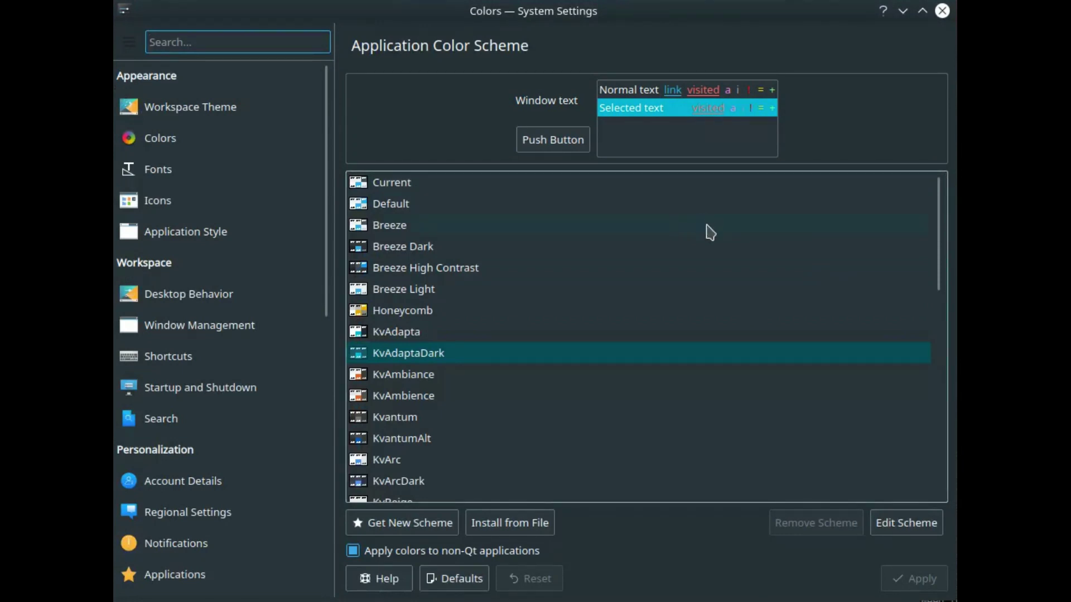
key("alt+Tab")
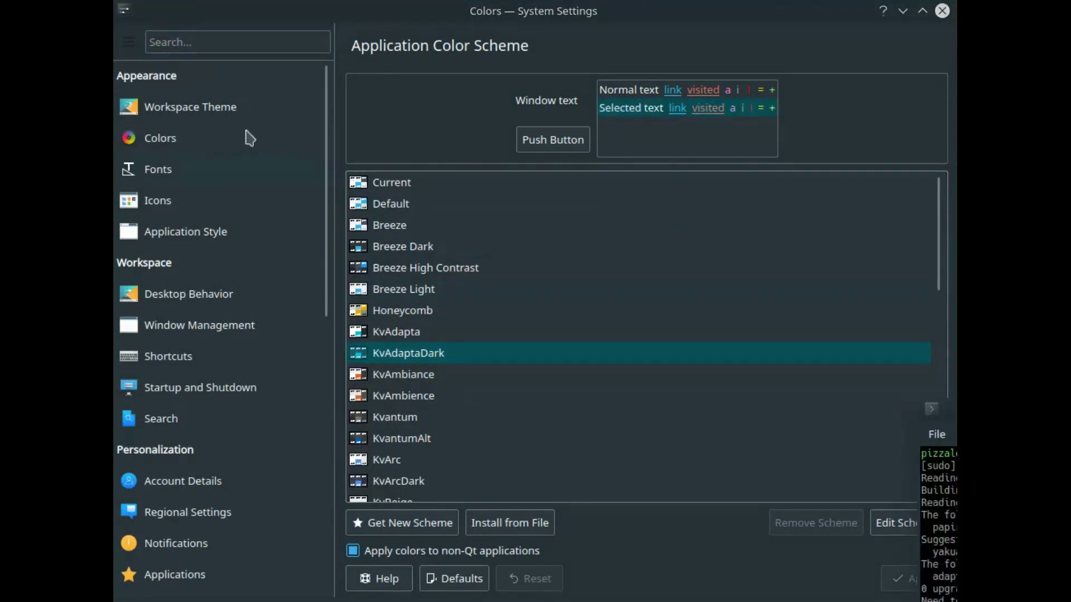
Browse the Workspace Theme and Application Style pages, then select and apply the Adapta window decoration.
left_click(192, 109)
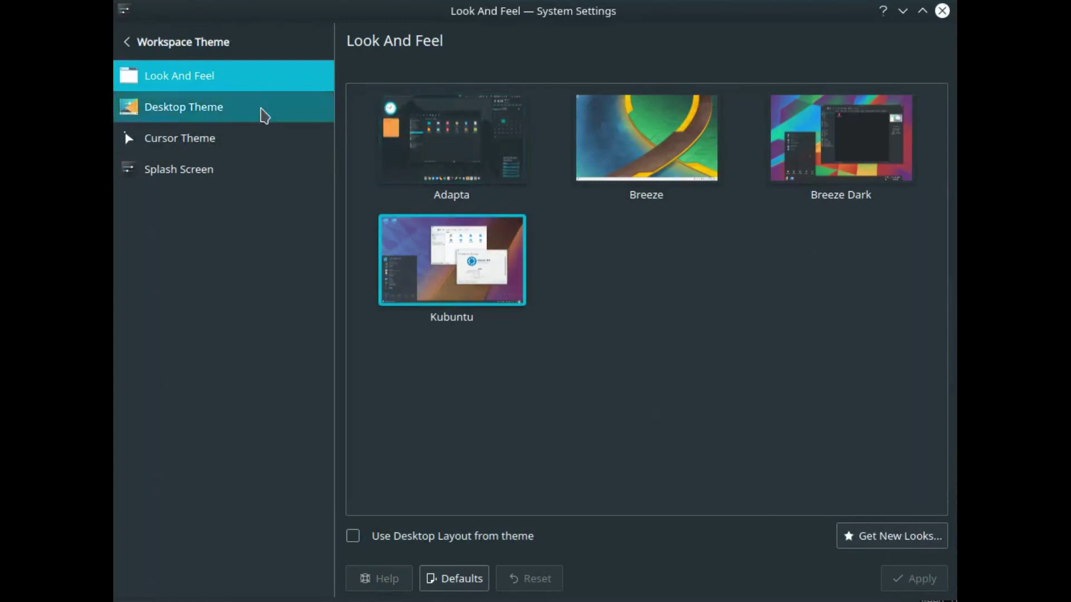
left_click(259, 115)
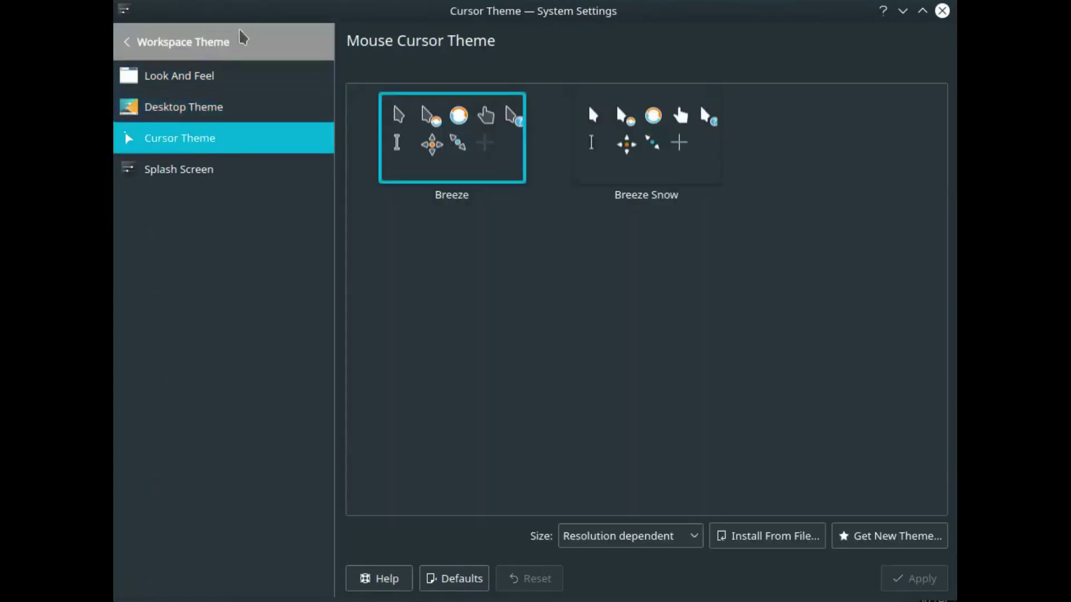
left_click(258, 43)
left_click(223, 232)
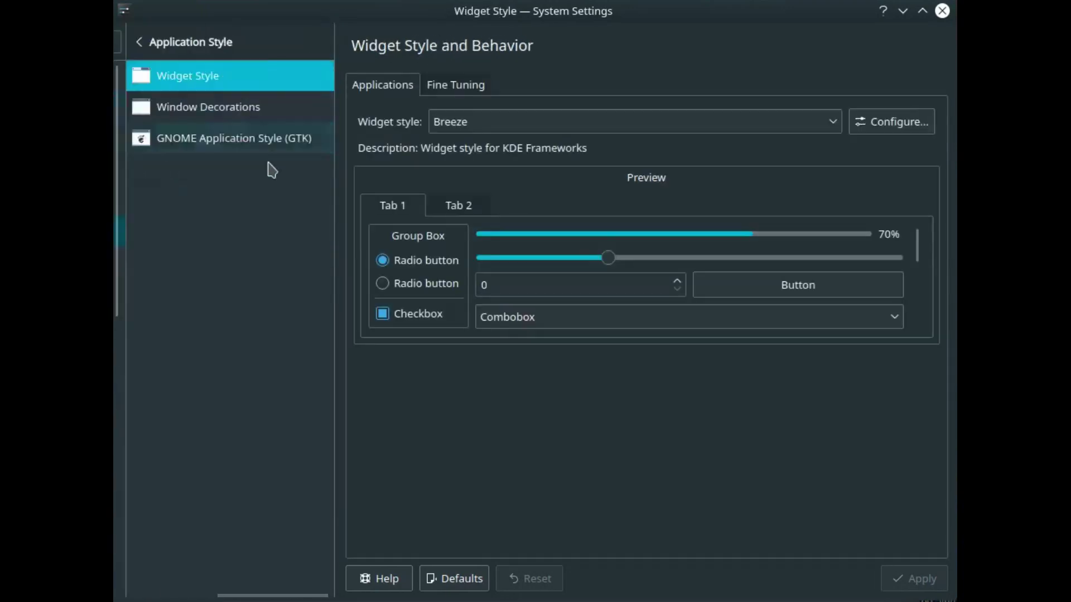
left_click(282, 139)
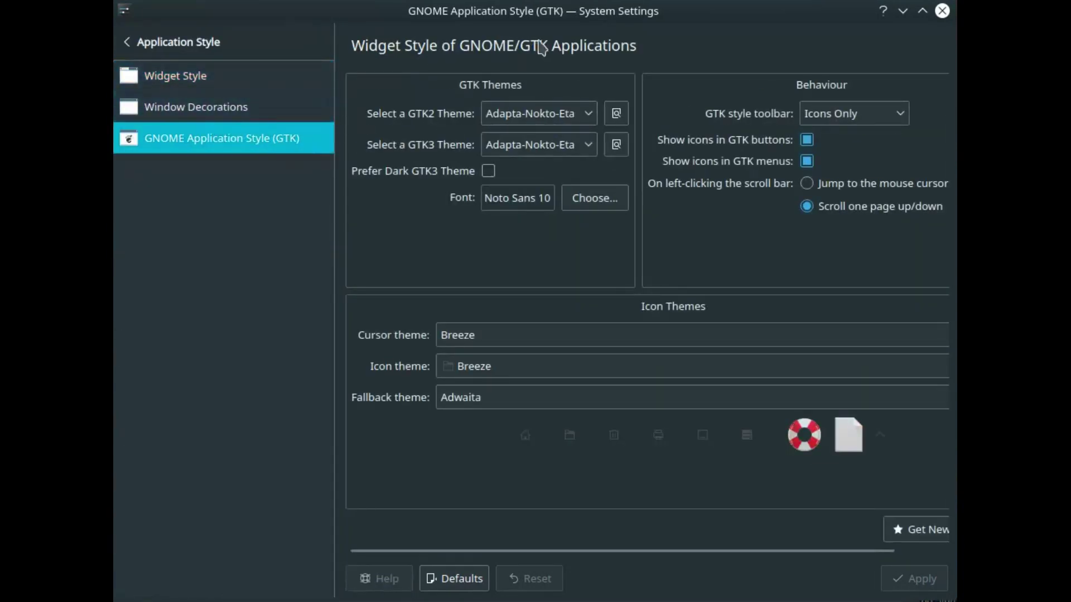
left_click(143, 107)
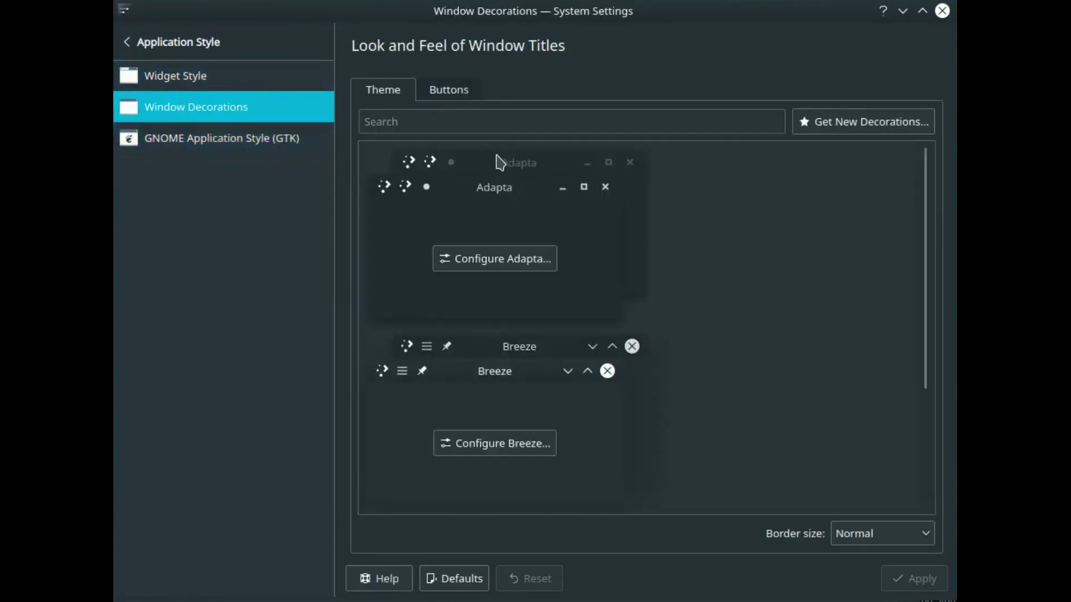
left_click(499, 162)
left_click(915, 578)
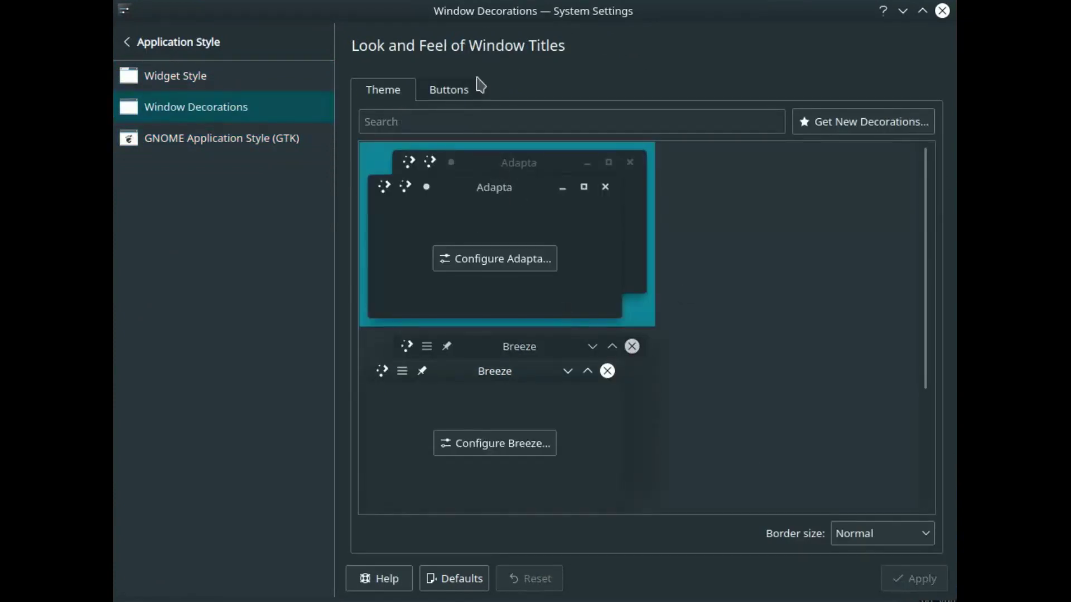
Look over the widget style, window decoration and font pages, then quit System Settings.
left_click(210, 78)
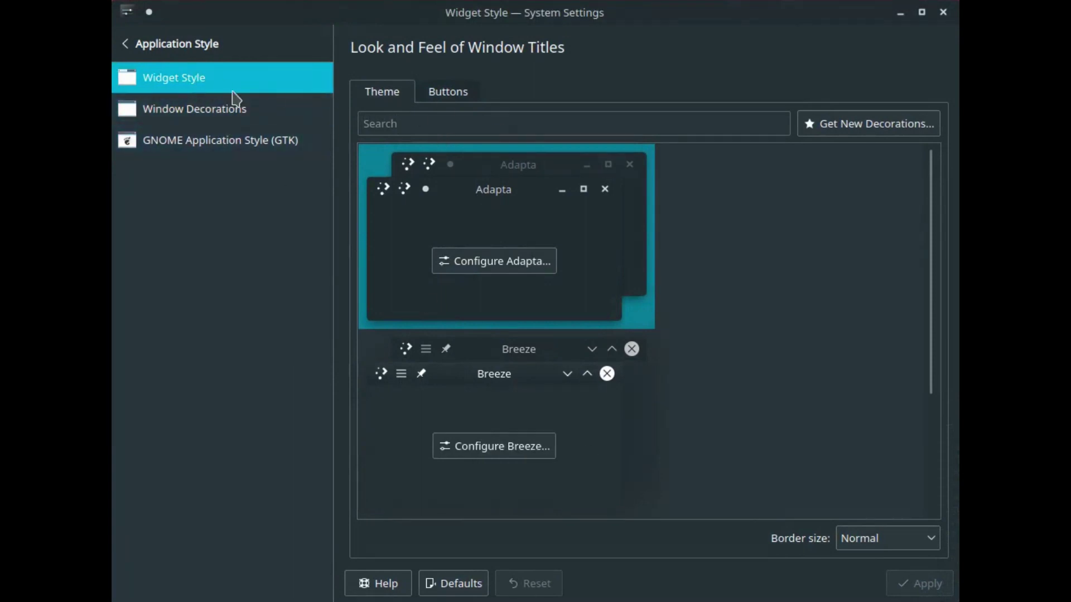
left_click(193, 46)
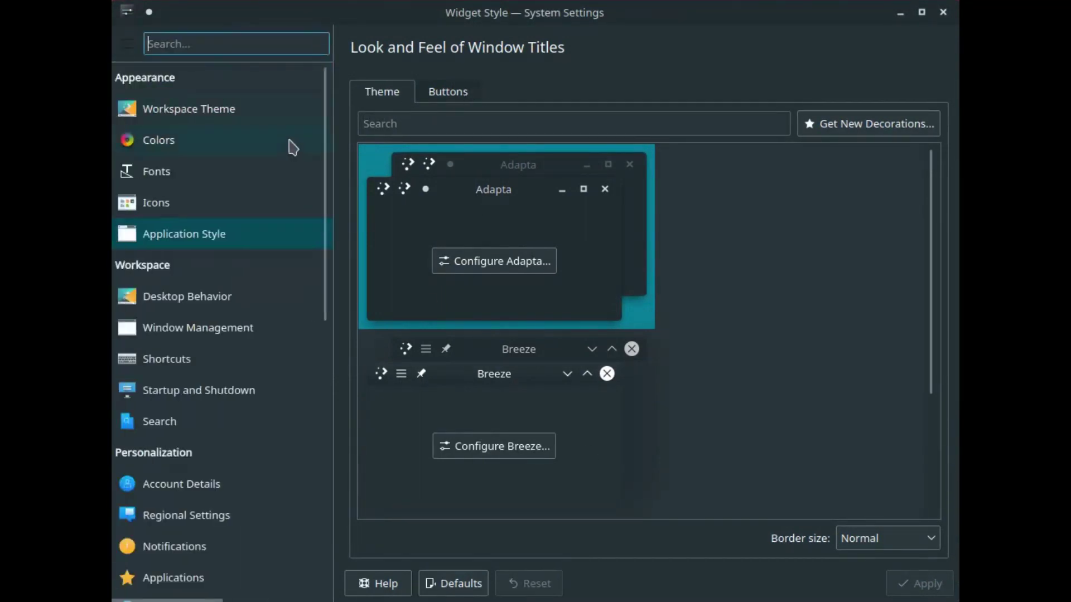
left_click(243, 229)
left_click(172, 109)
left_click(191, 81)
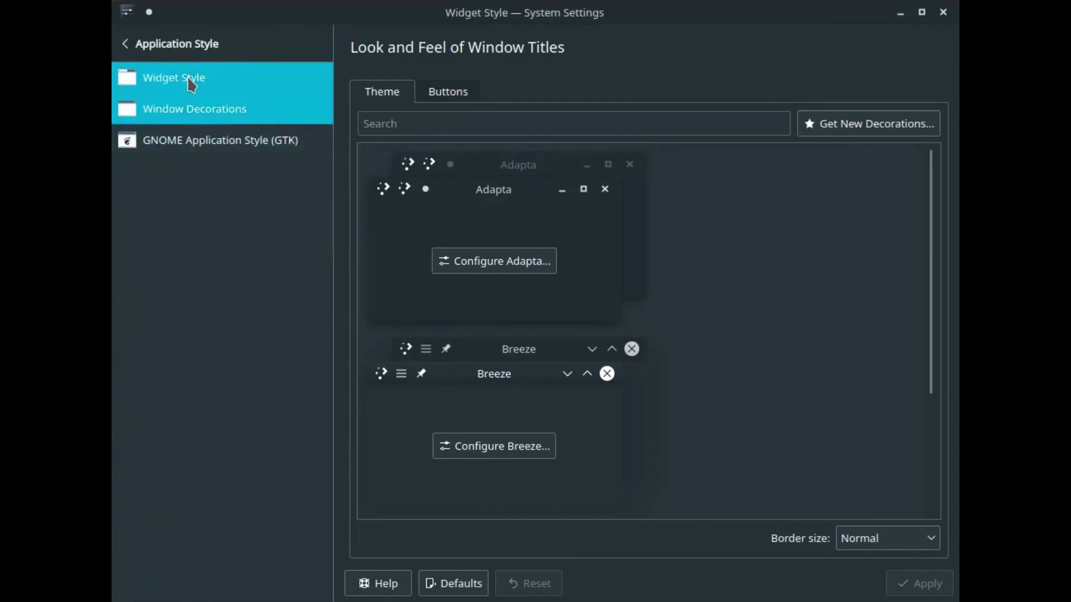
left_click(179, 43)
left_click(203, 158)
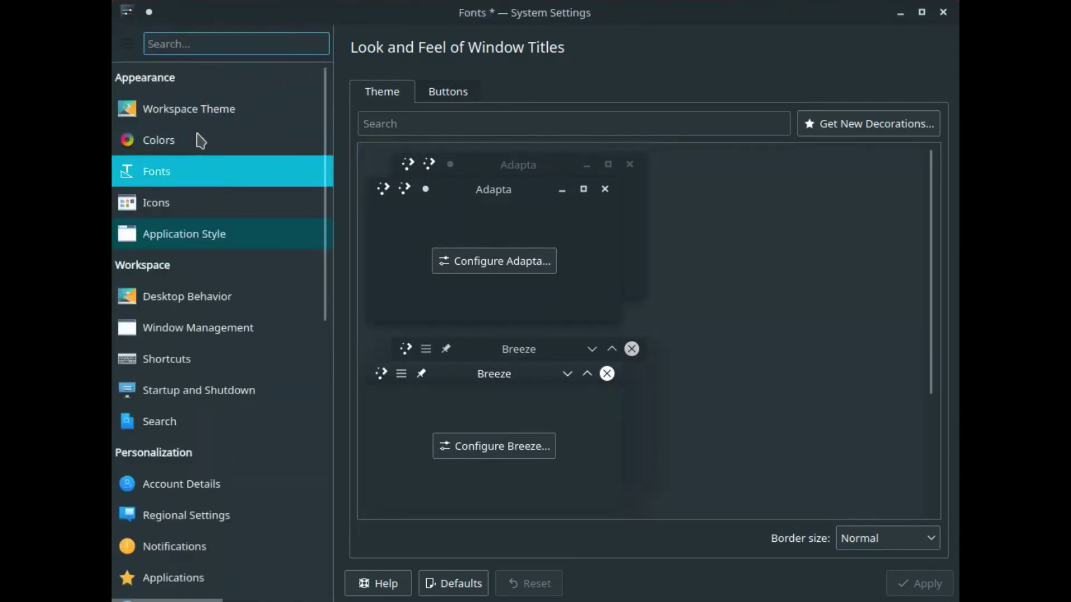
left_click(175, 46)
left_click(178, 239)
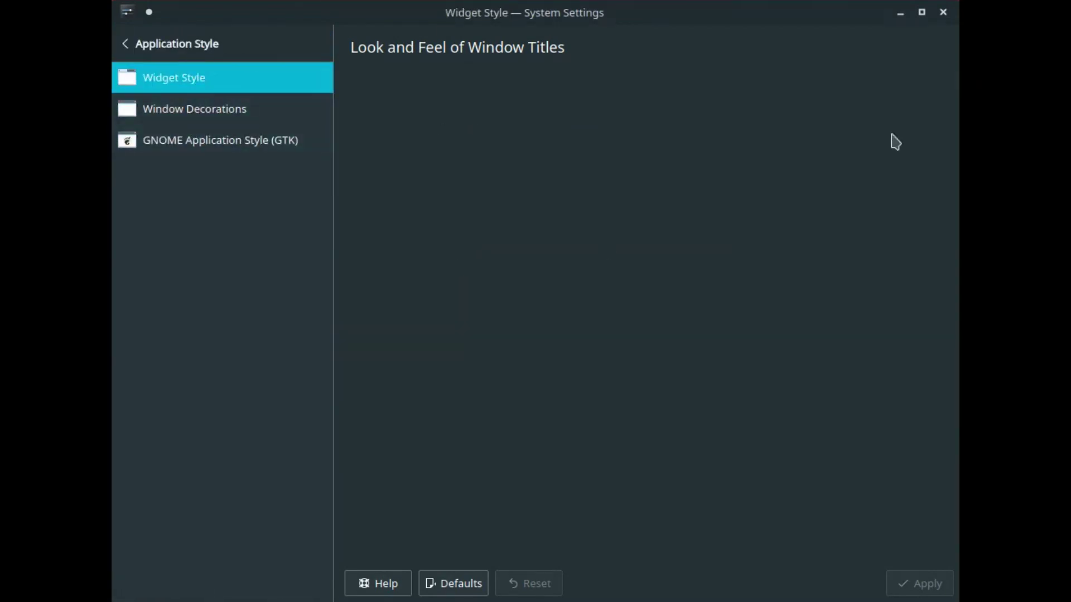
key("ctrl+q")
left_click(10, 592)
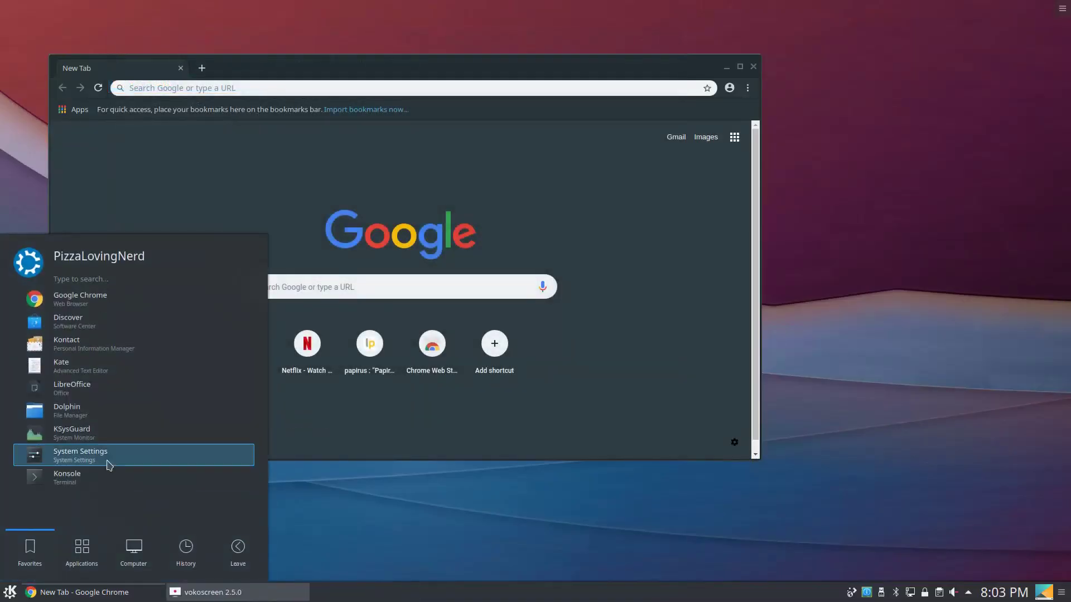
Relaunch System Settings and open the Widget style list under Application Style.
left_click(108, 462)
left_click_drag(612, 179, 421, 100)
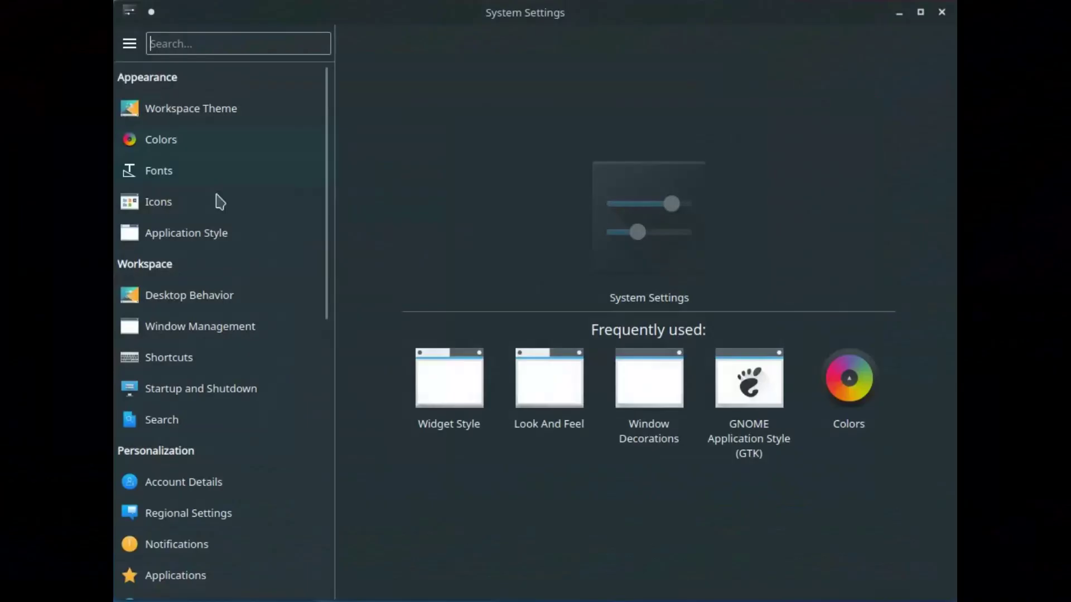
left_click(205, 232)
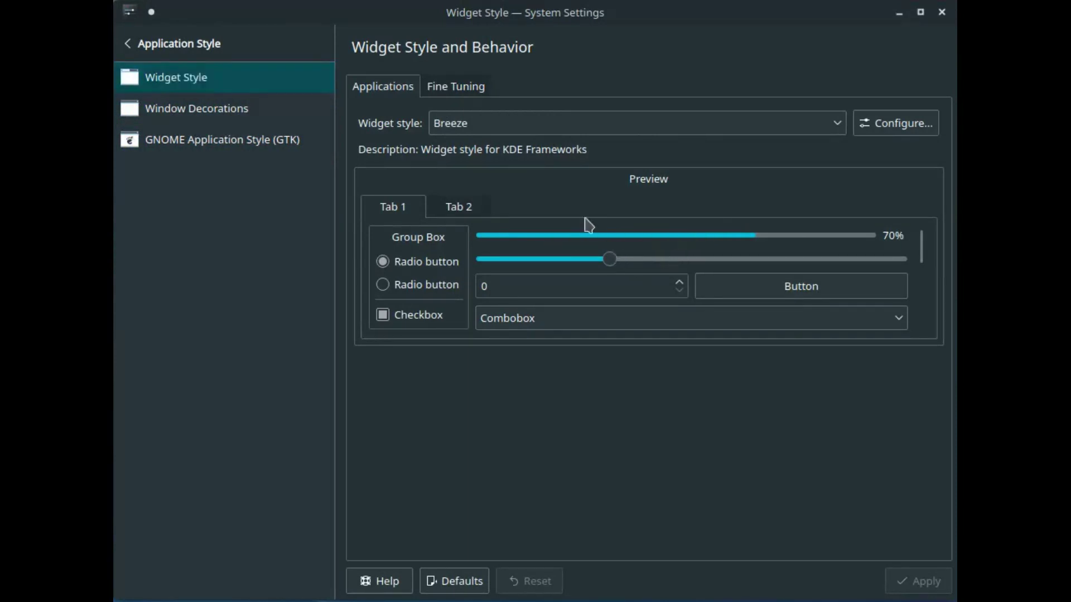
left_click(553, 124)
left_click(509, 165)
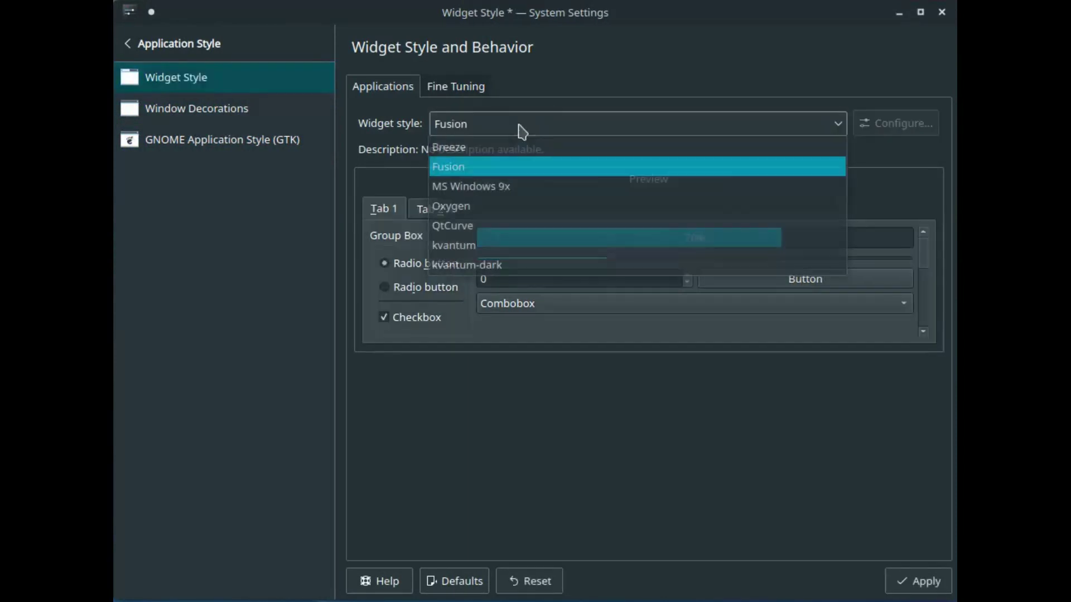
Preview Fusion, MS Windows 9x, Oxygen, QtCurve and kvantum, then apply Breeze.
left_click(518, 127)
left_click(475, 187)
left_click(502, 126)
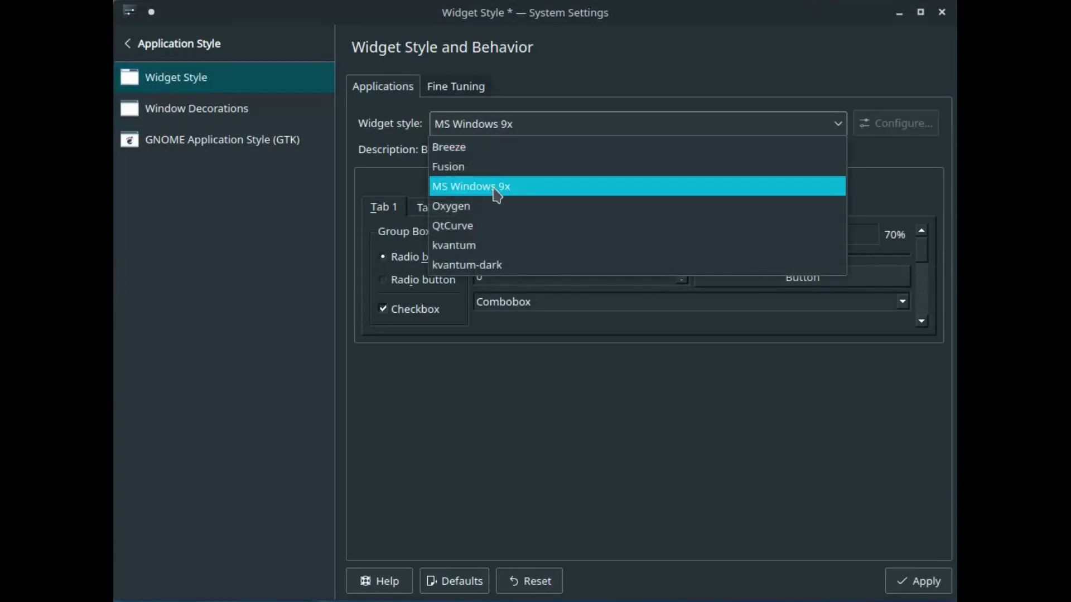
left_click(498, 205)
left_click(492, 128)
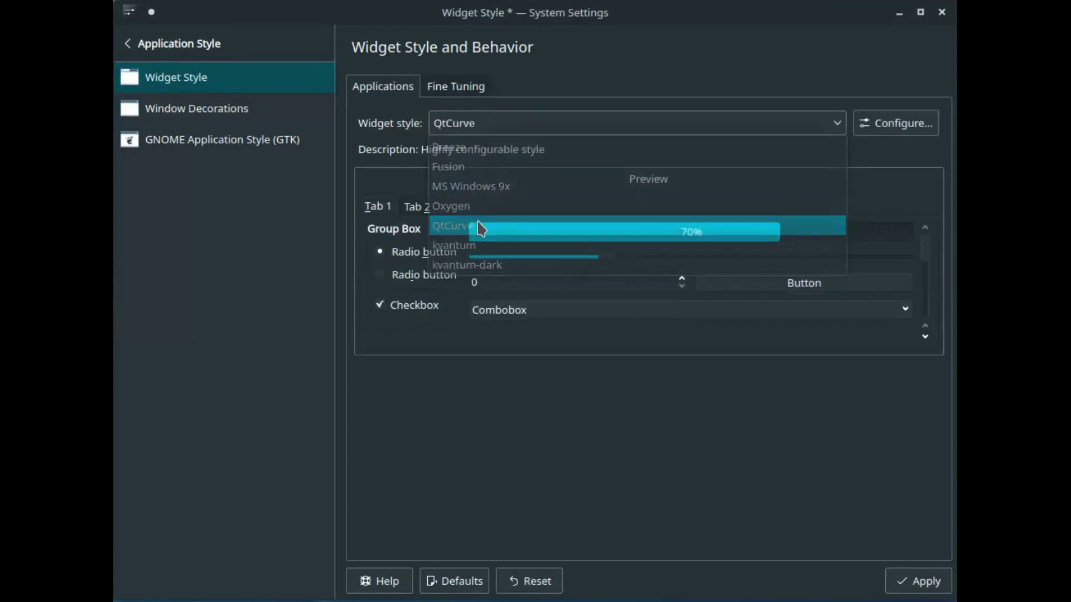
left_click(494, 127)
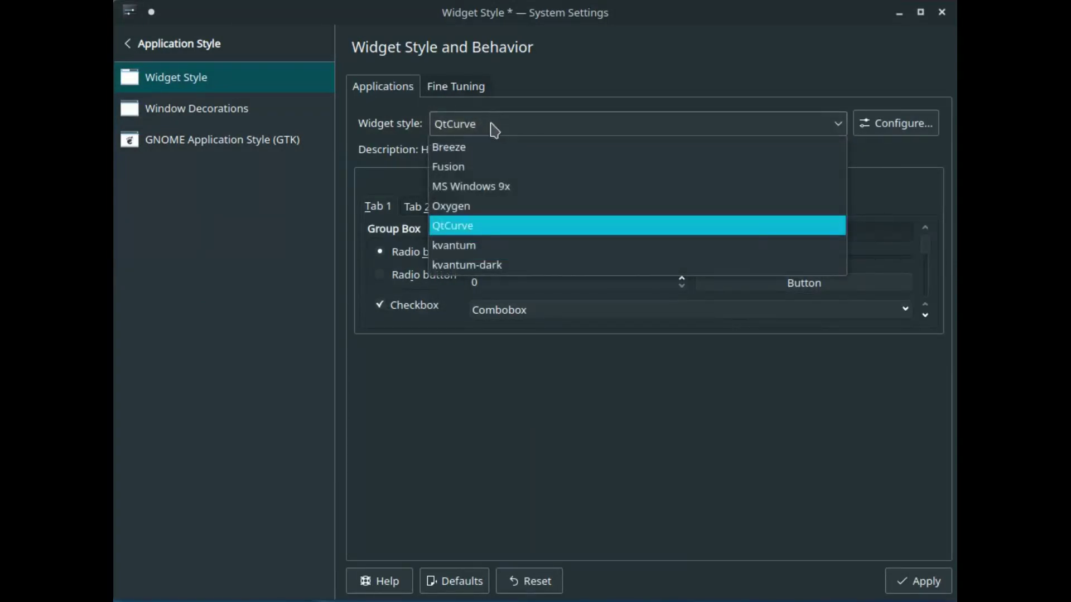
left_click(513, 246)
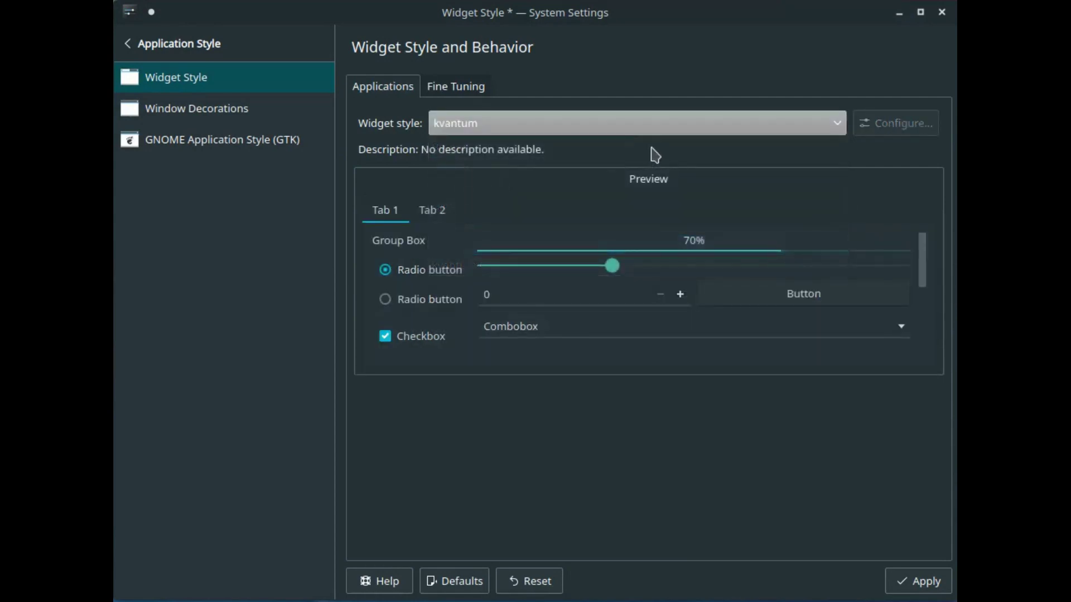
left_click(664, 124)
left_click(540, 147)
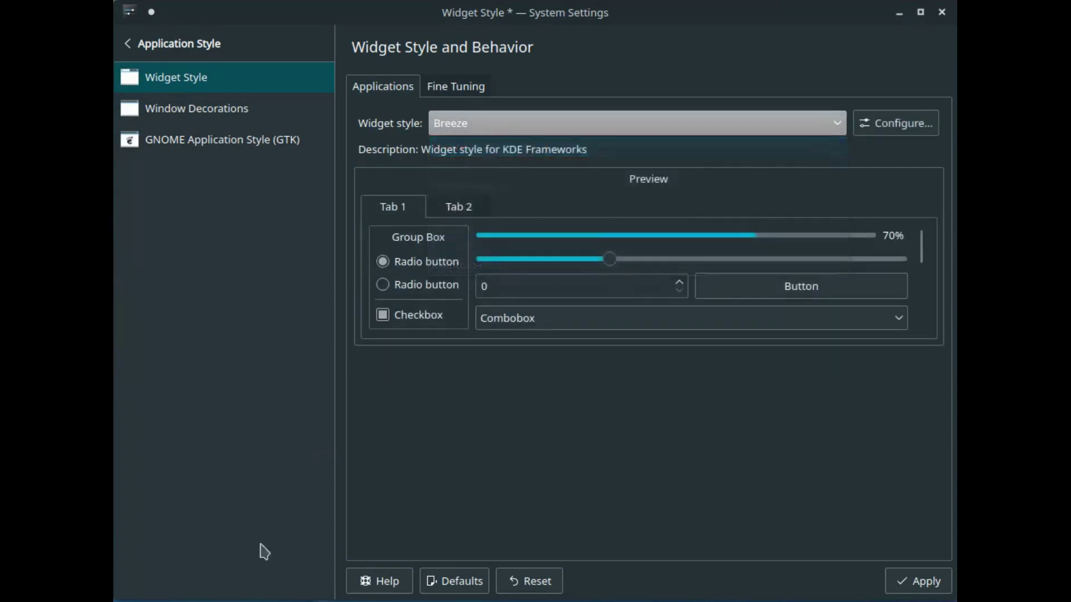
left_click(910, 584)
Start Kvantum Manager from the launcher's Applications > Utilities category.
left_click_drag(571, 114, 521, 98)
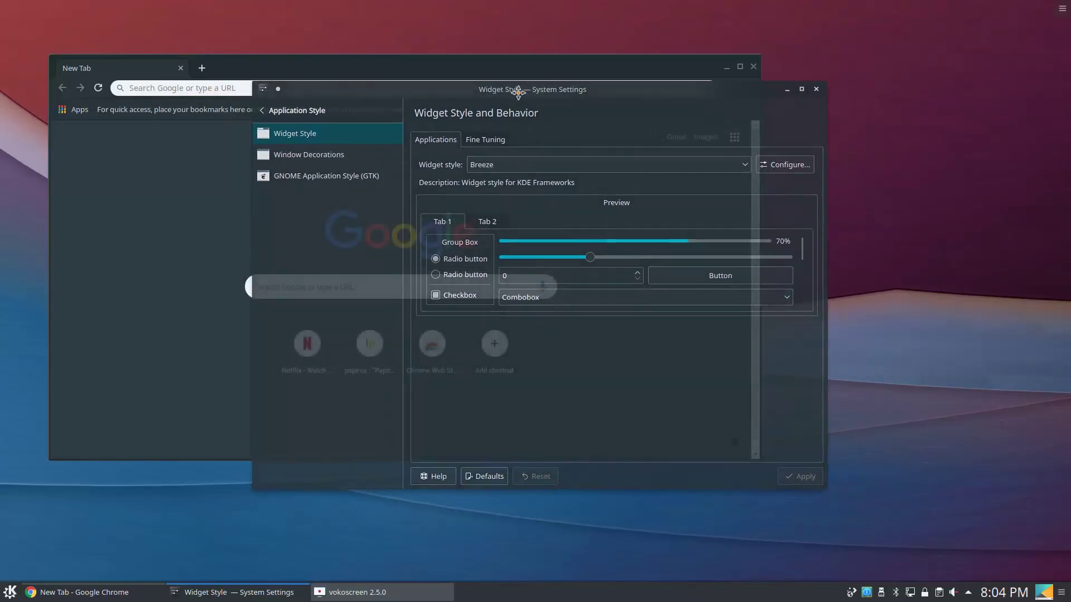
left_click(9, 592)
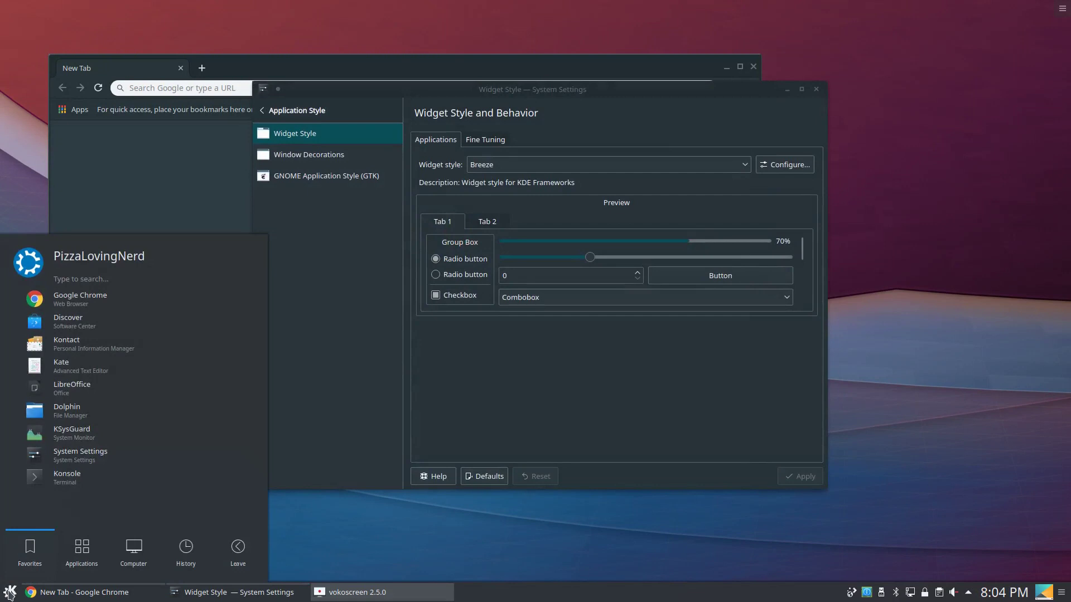
left_click(82, 552)
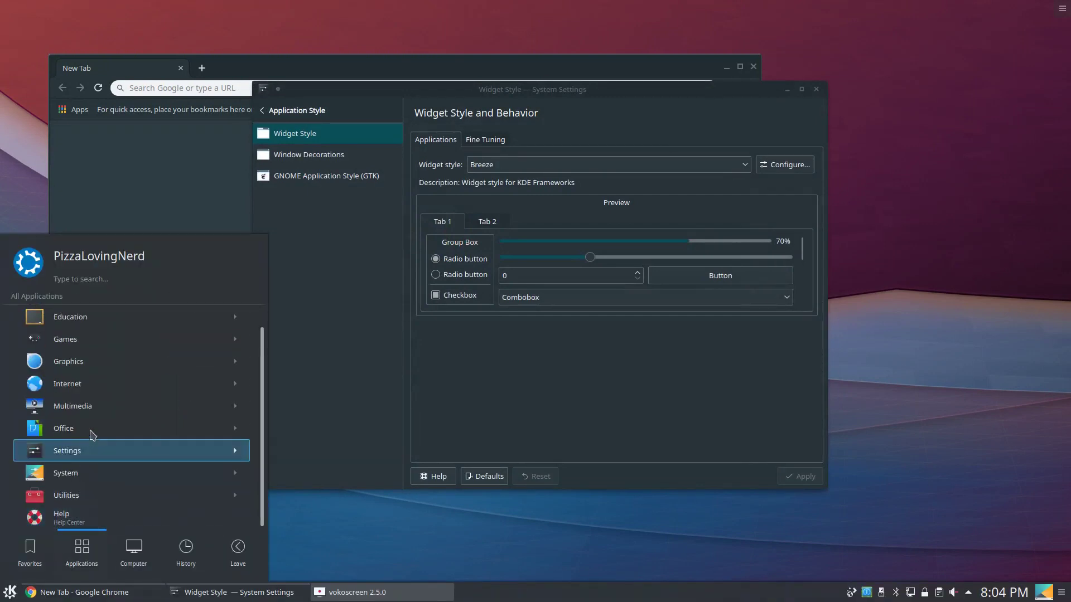
left_click(77, 473)
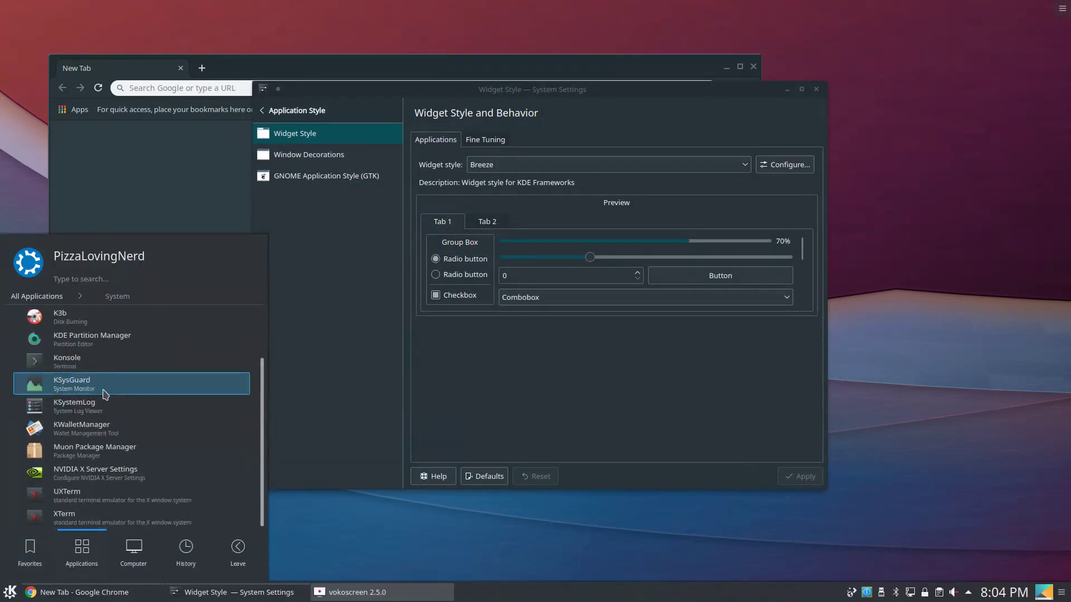
scroll(86, 396, "down", 2)
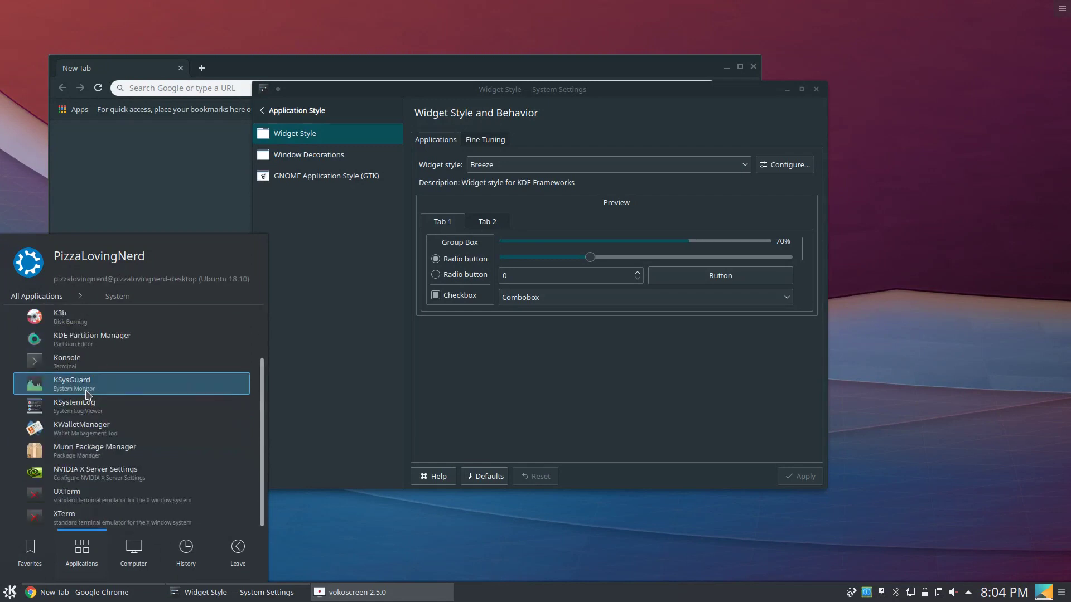
key("Left")
left_click(83, 493)
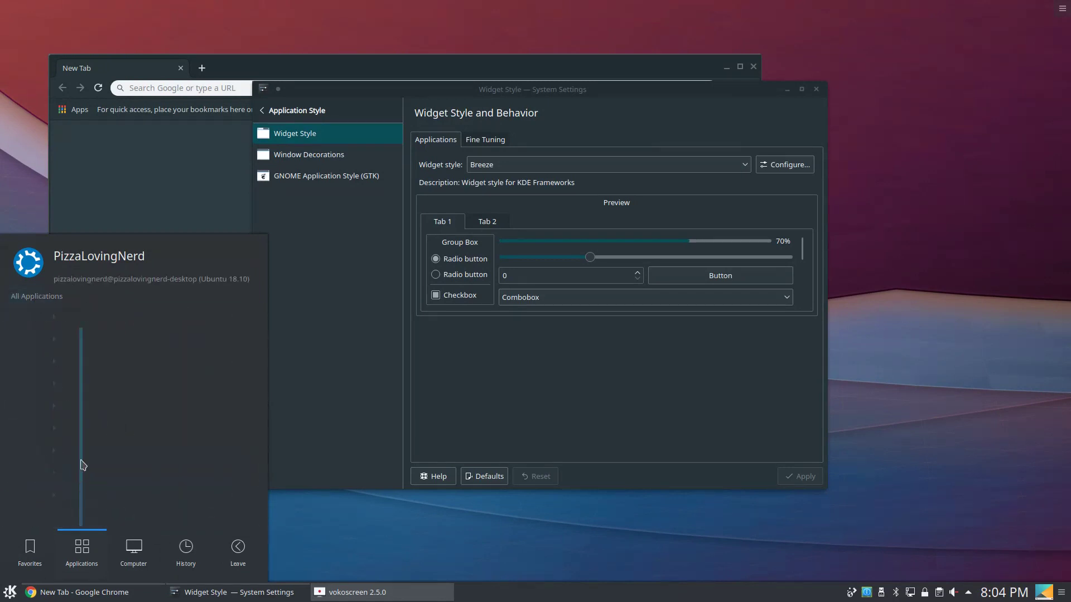
left_click(87, 450)
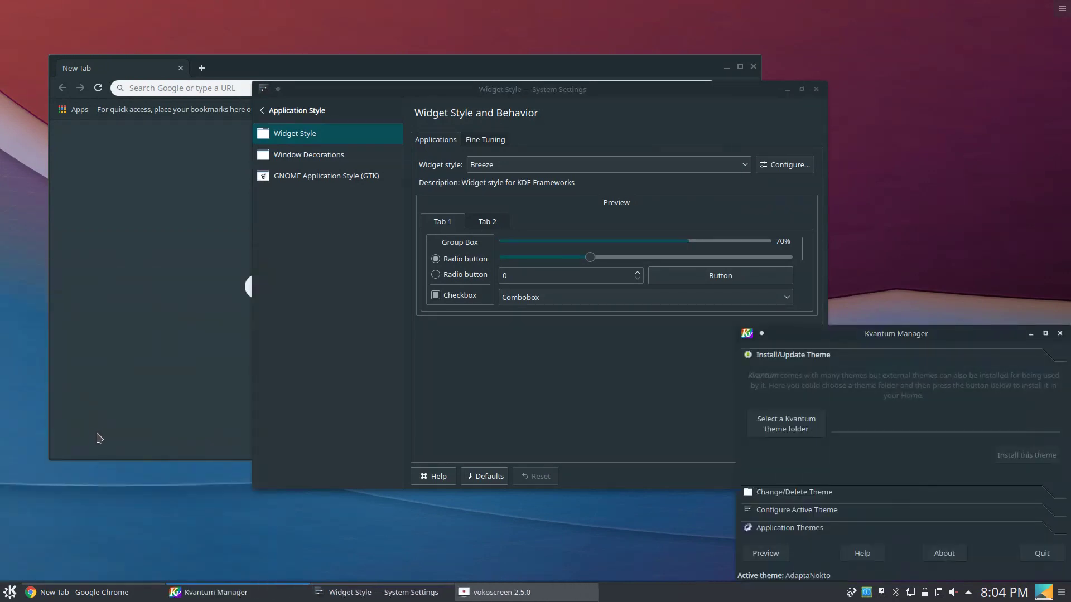
In Change/Delete Theme, select KvAdaptaDark and use it as the Kvantum theme.
left_click_drag(793, 341, 454, 168)
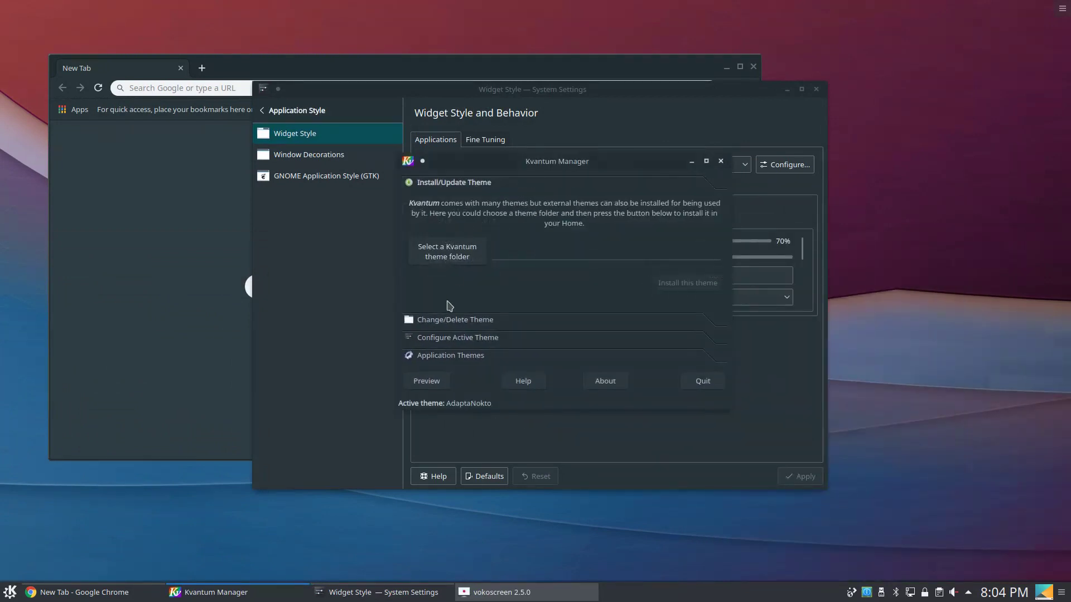
left_click(446, 322)
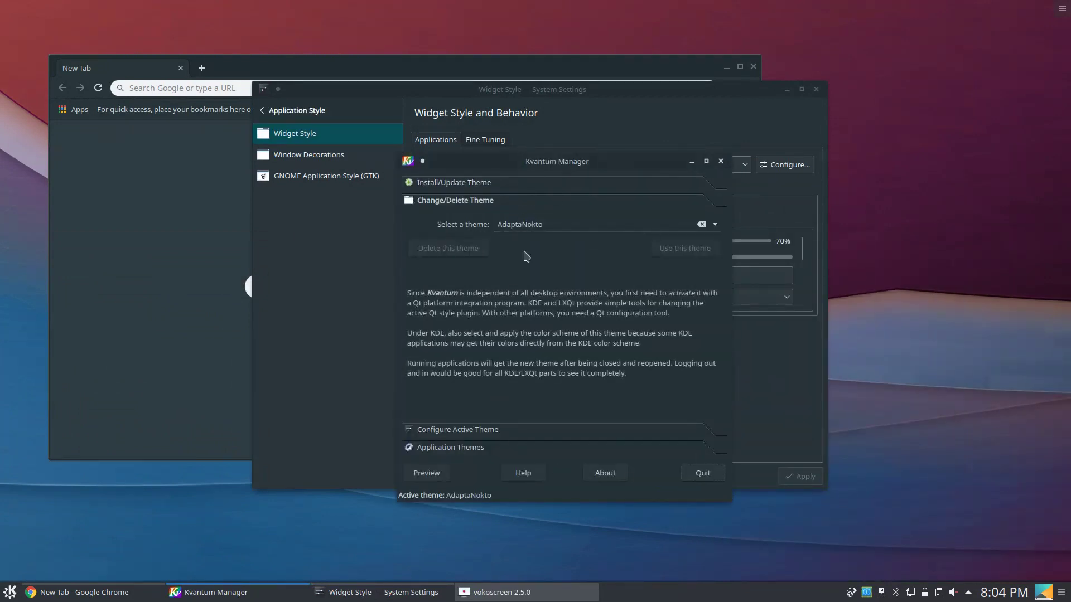
left_click(717, 224)
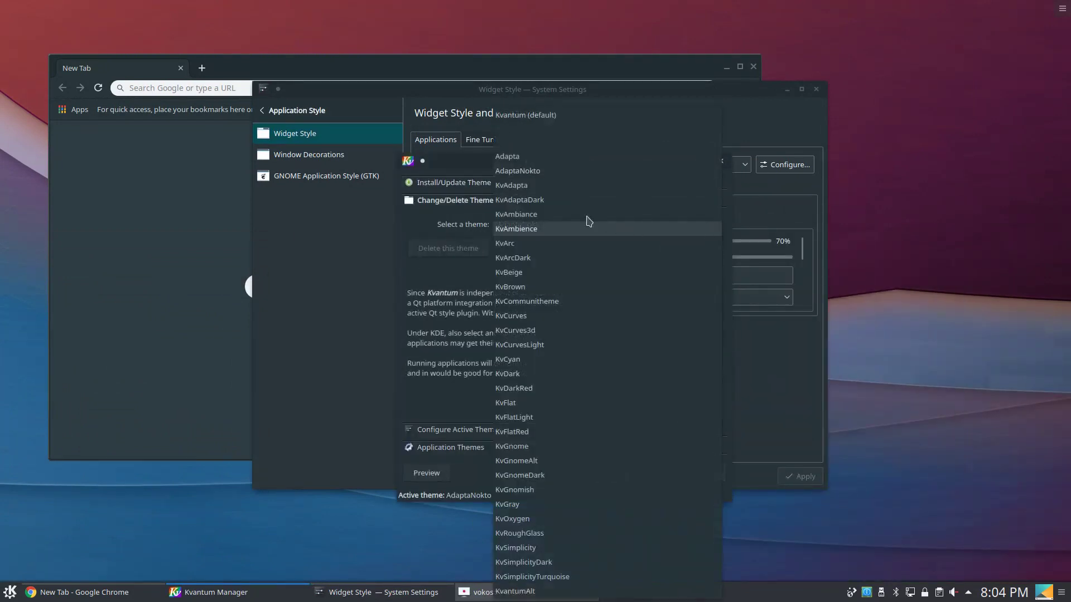
left_click(533, 171)
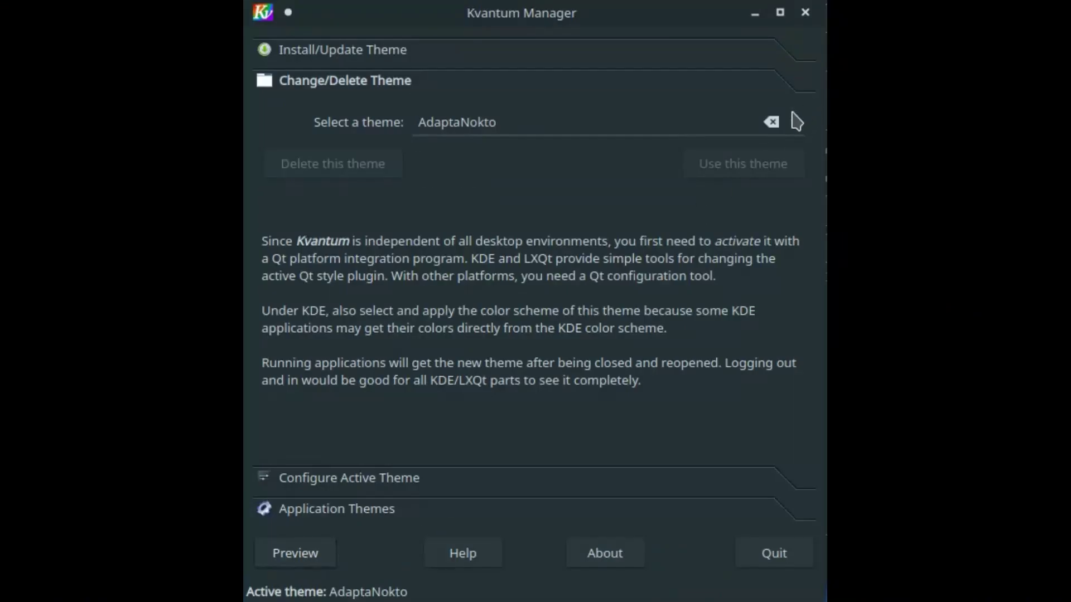
left_click(795, 121)
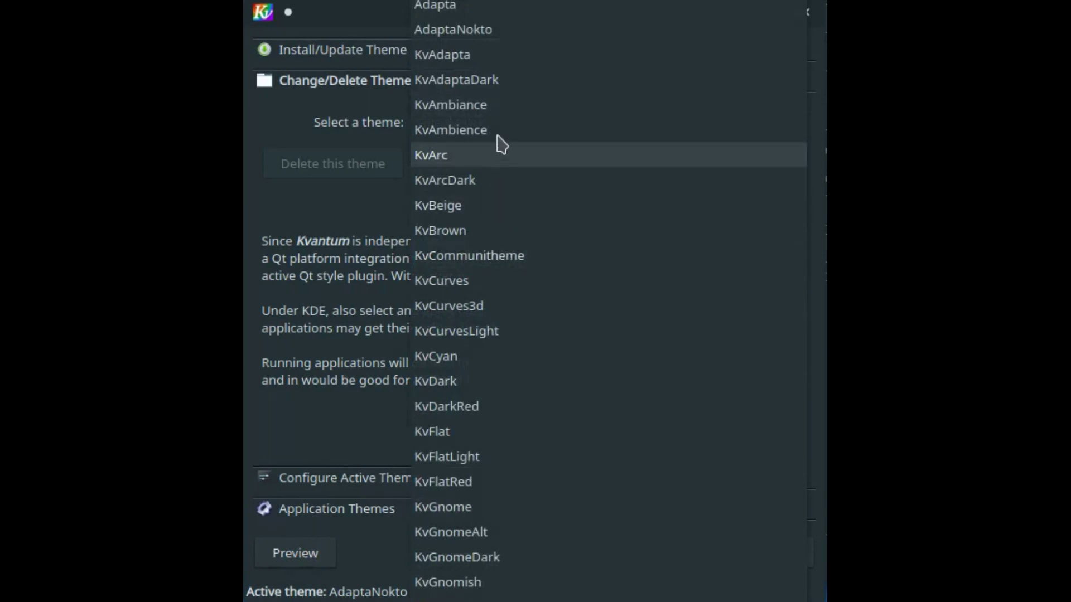
left_click(475, 89)
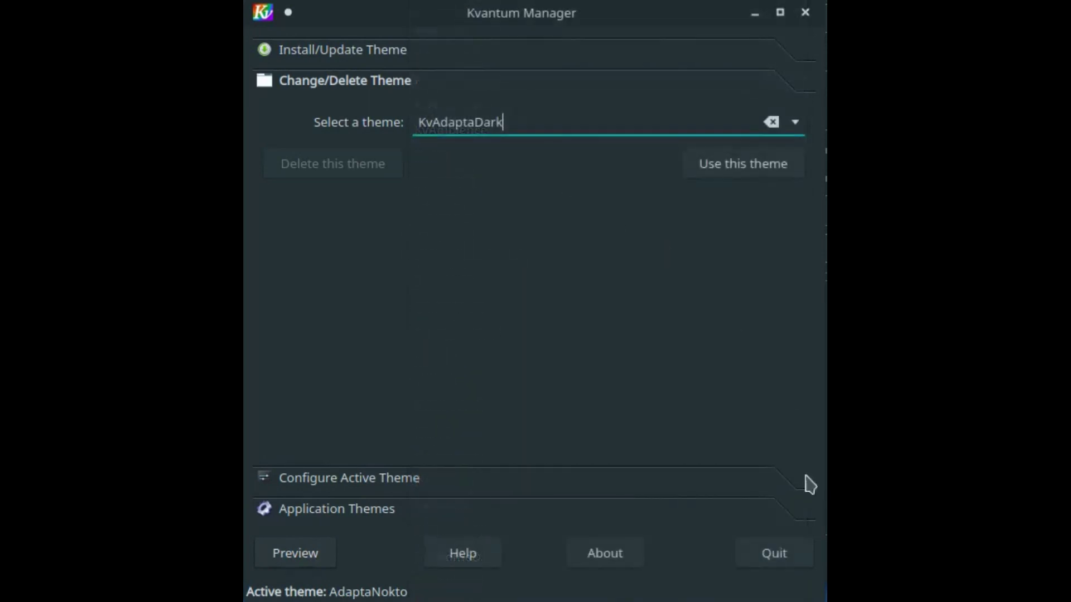
left_click(768, 166)
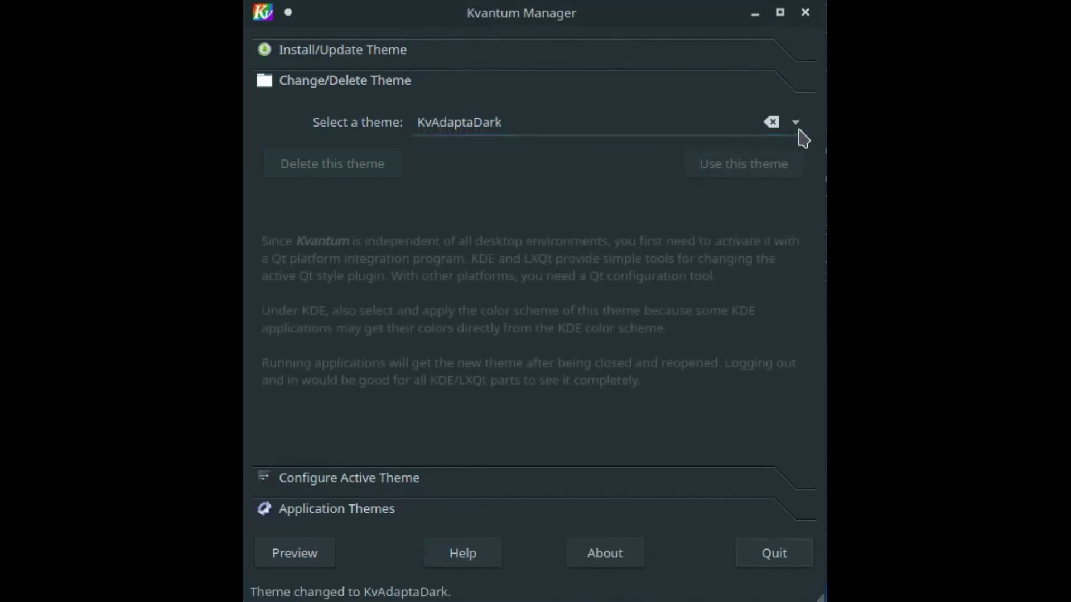
Switch the Kvantum theme back to AdaptaNokto and close Kvantum Manager.
left_click(803, 122)
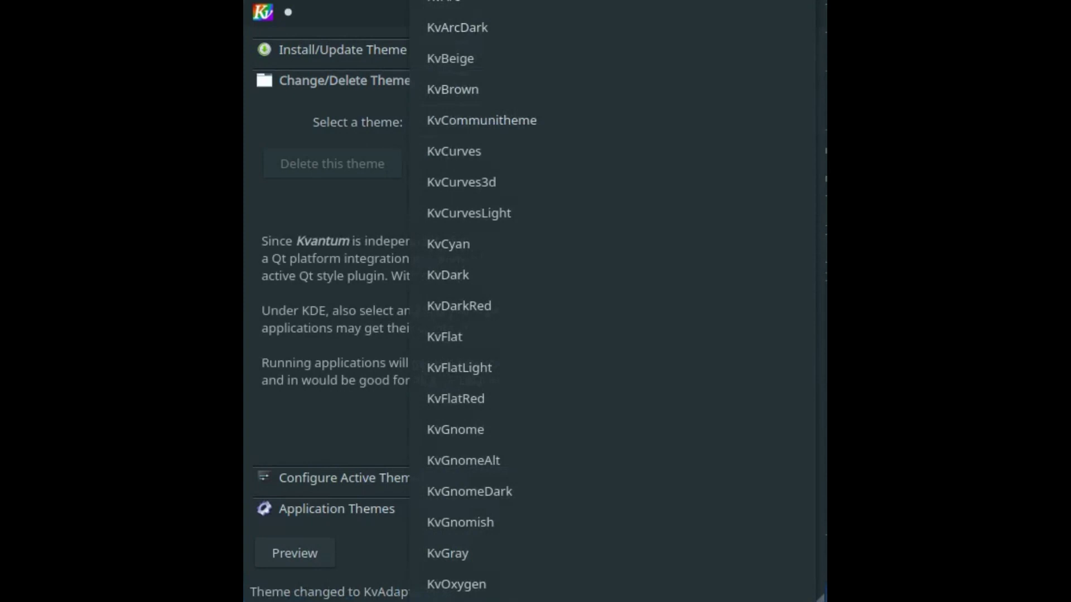
left_click(289, 109)
left_click(800, 127)
left_click(728, 402)
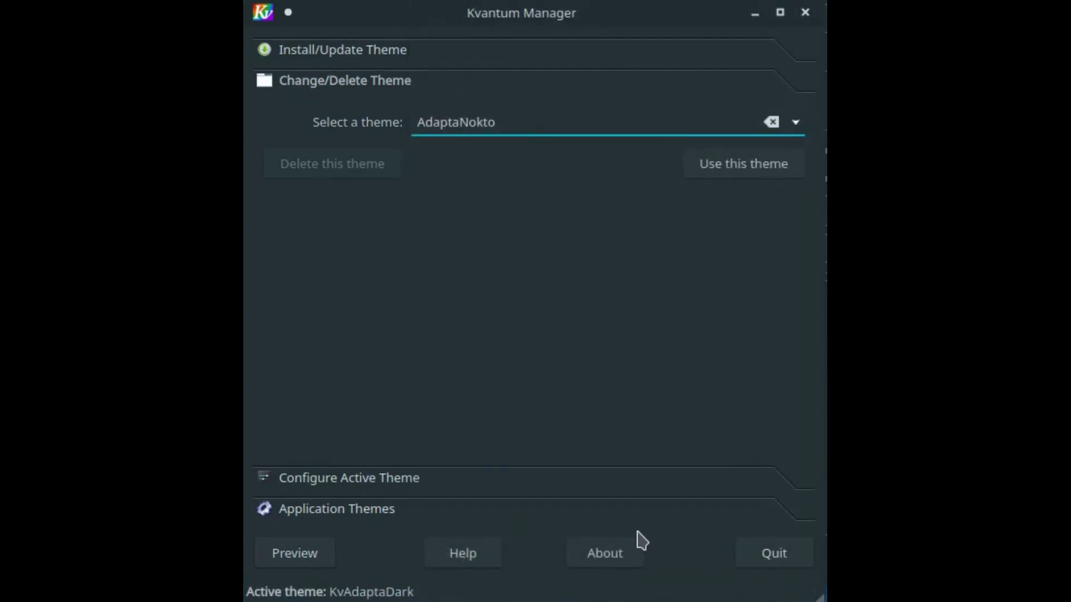
left_click(792, 162)
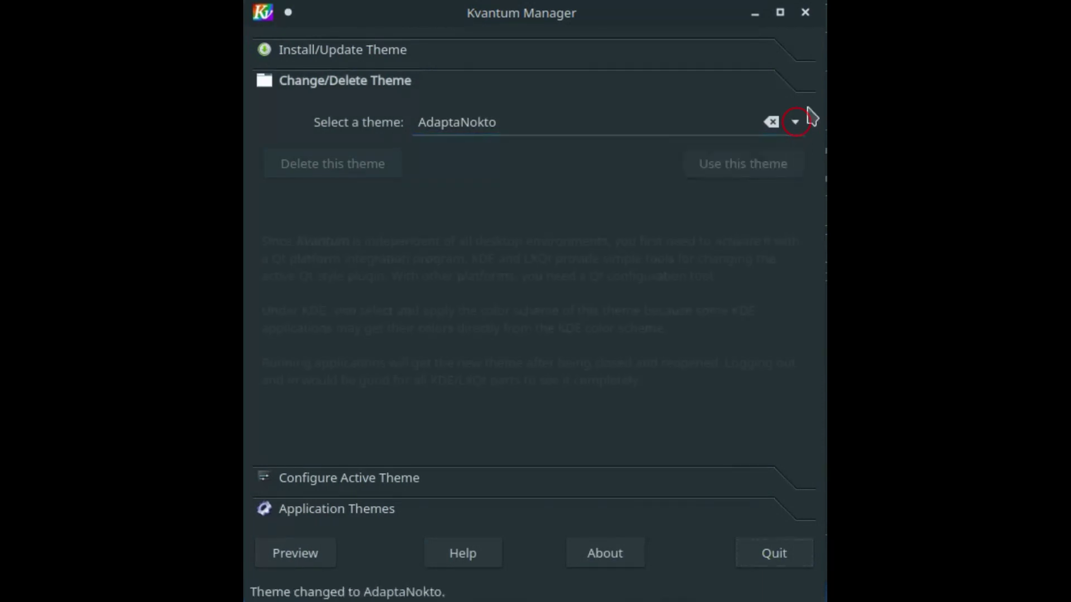
left_click(806, 11)
Set the widget style to kvantum, apply it, and keep kvantum selected.
left_click(539, 168)
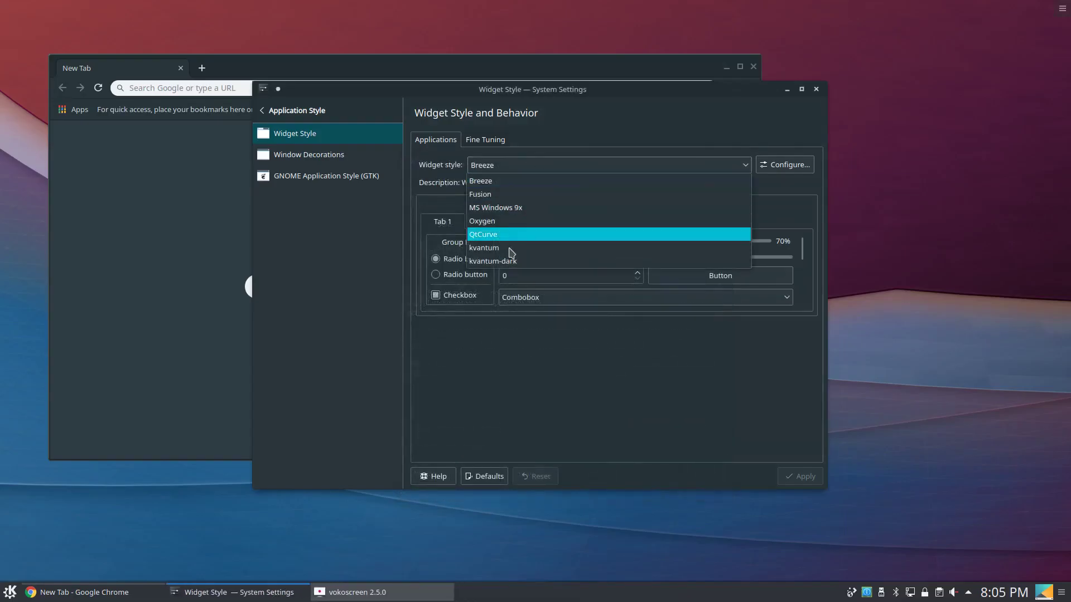
left_click(538, 249)
left_click(800, 477)
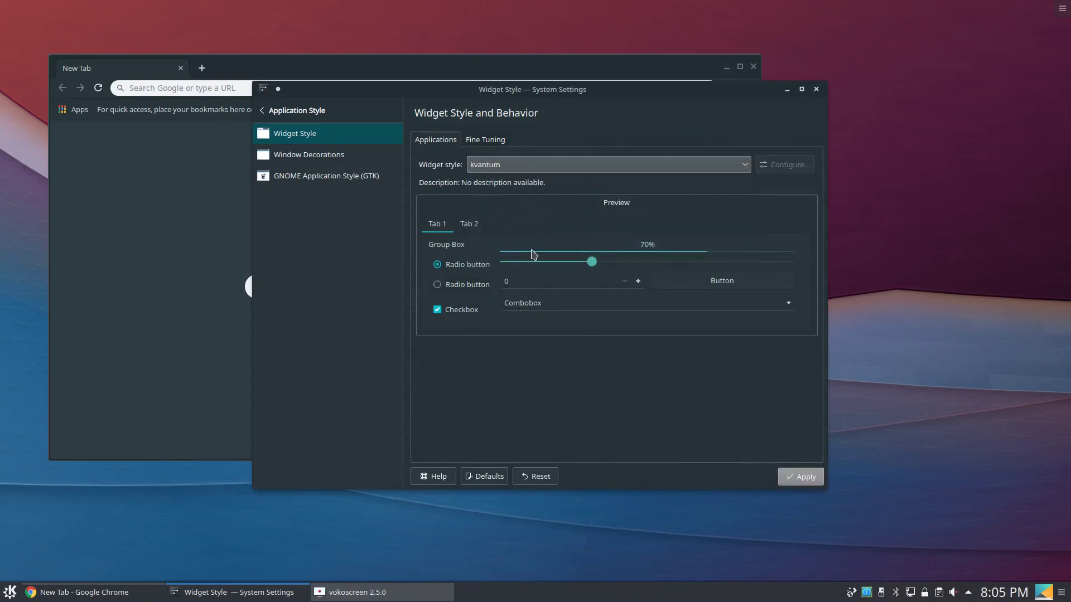
left_click(500, 174)
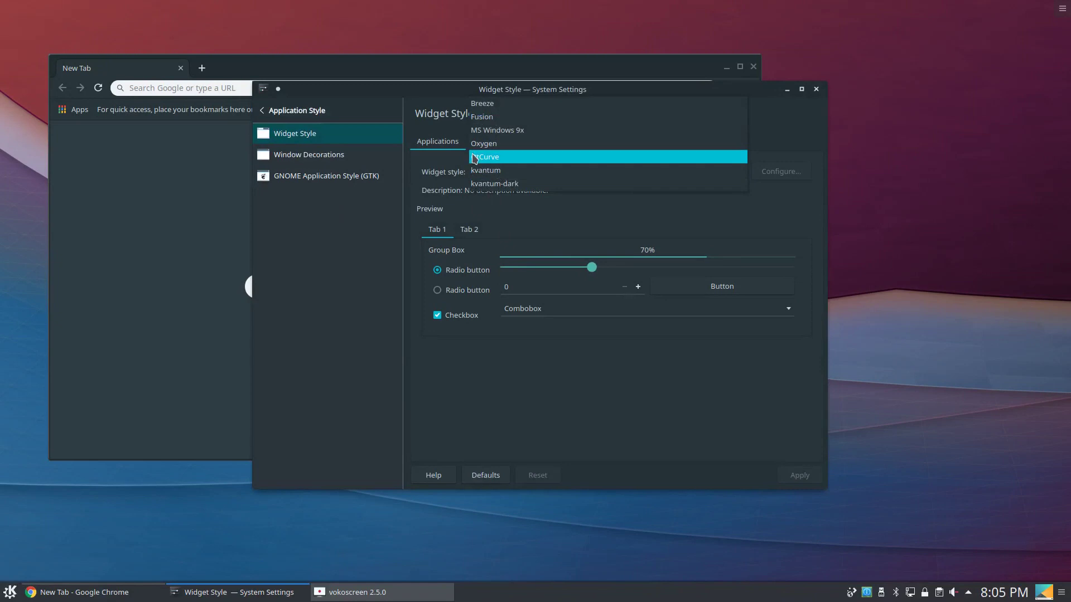
left_click(485, 170)
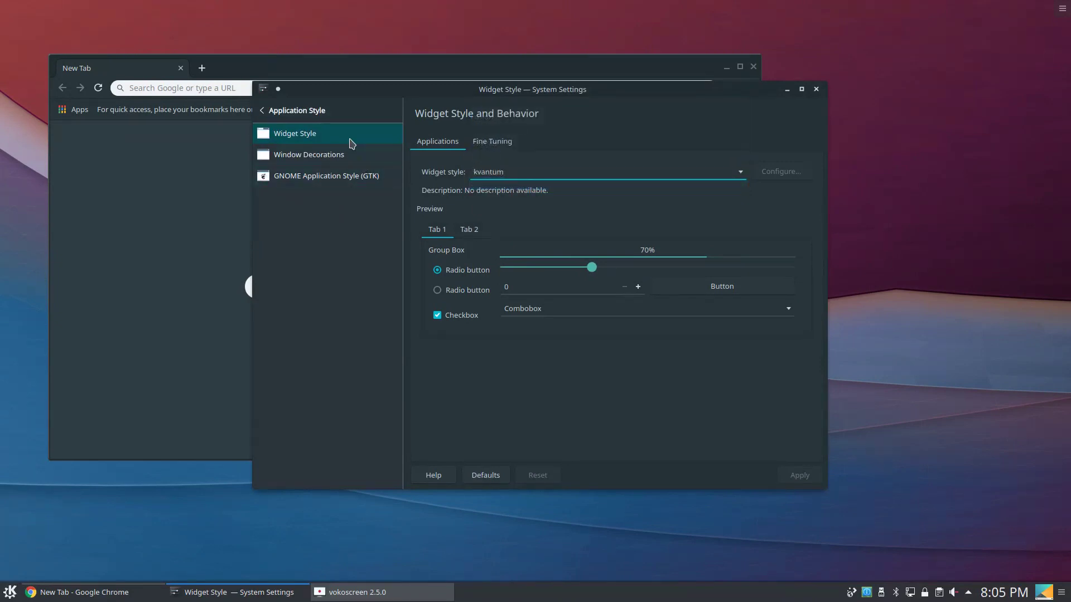
Return to the settings categories and rearrange the settings and browser windows.
left_click(357, 114)
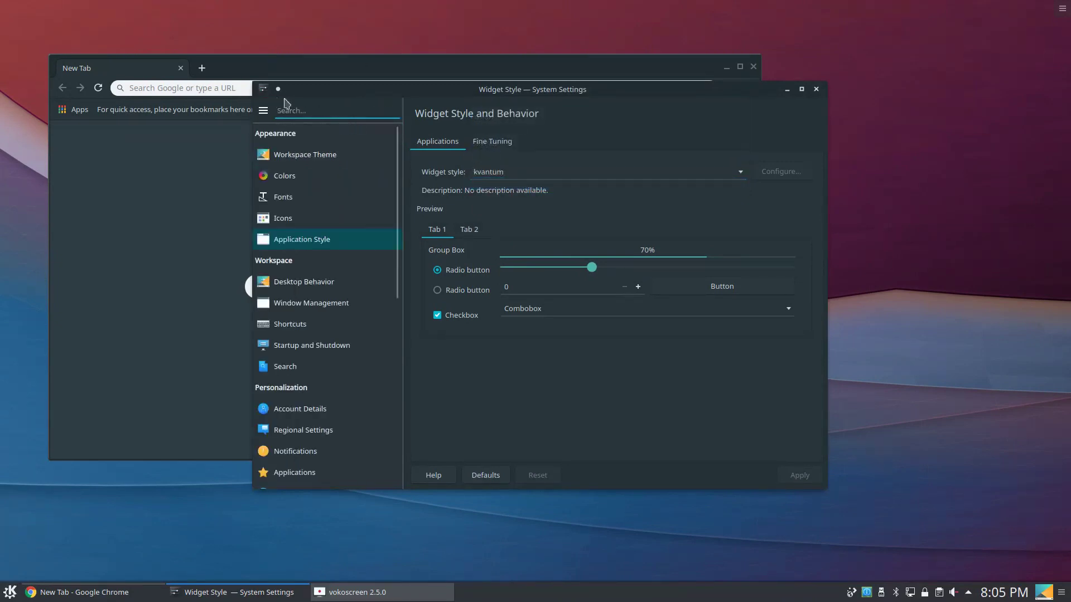
left_click_drag(335, 89, 259, 216)
left_click_drag(521, 56, 813, 15)
left_click_drag(249, 217, 121, 136)
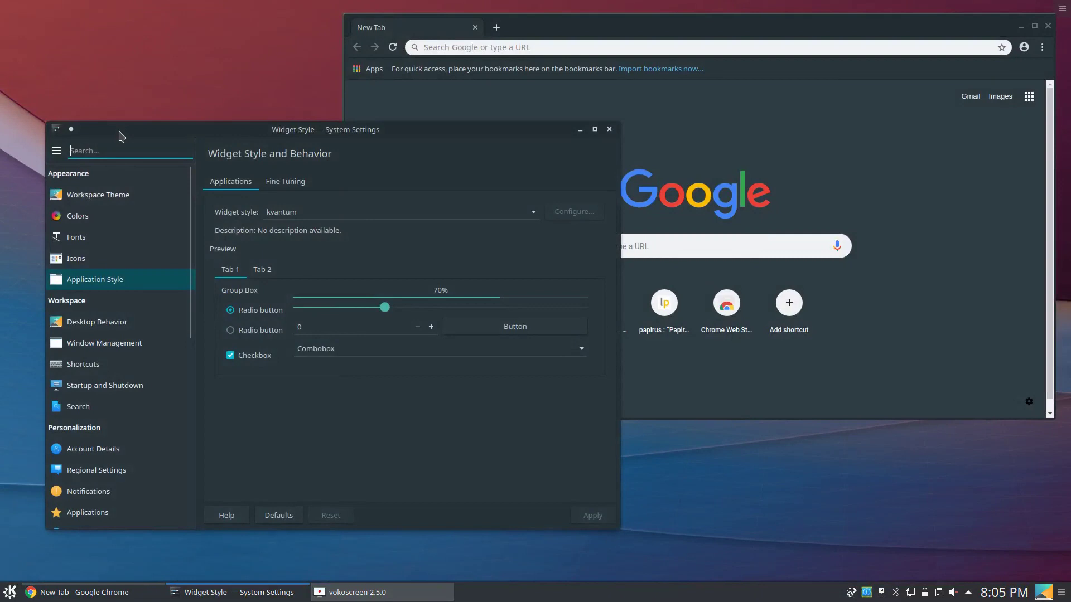
left_click_drag(328, 137, 296, 149)
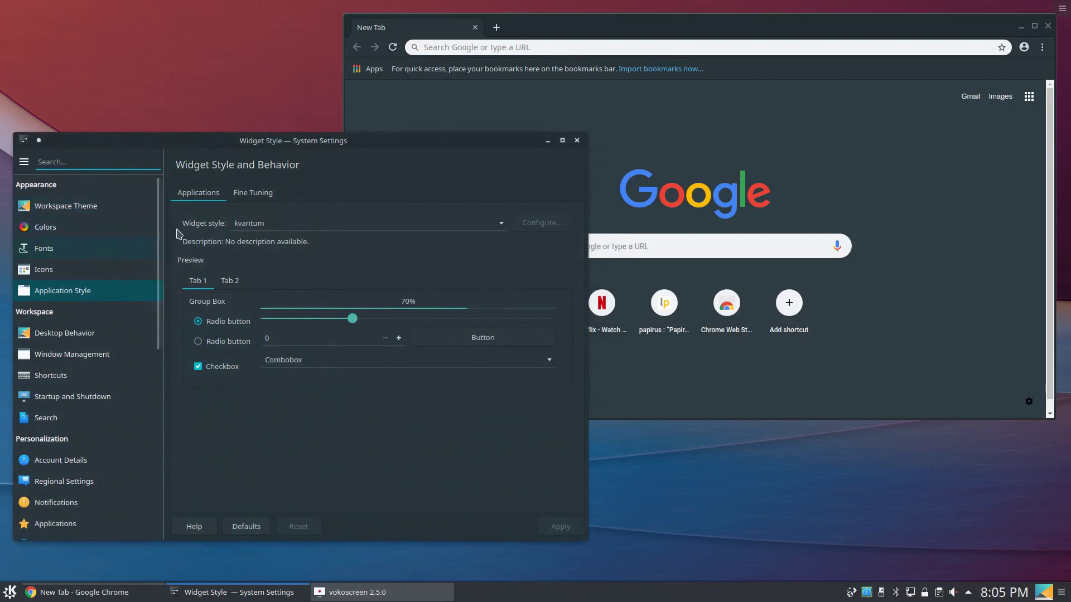
Choose the Adapta Nokto colour scheme on the Colors page.
scroll(124, 254, "down", 6)
scroll(45, 240, "up", 6)
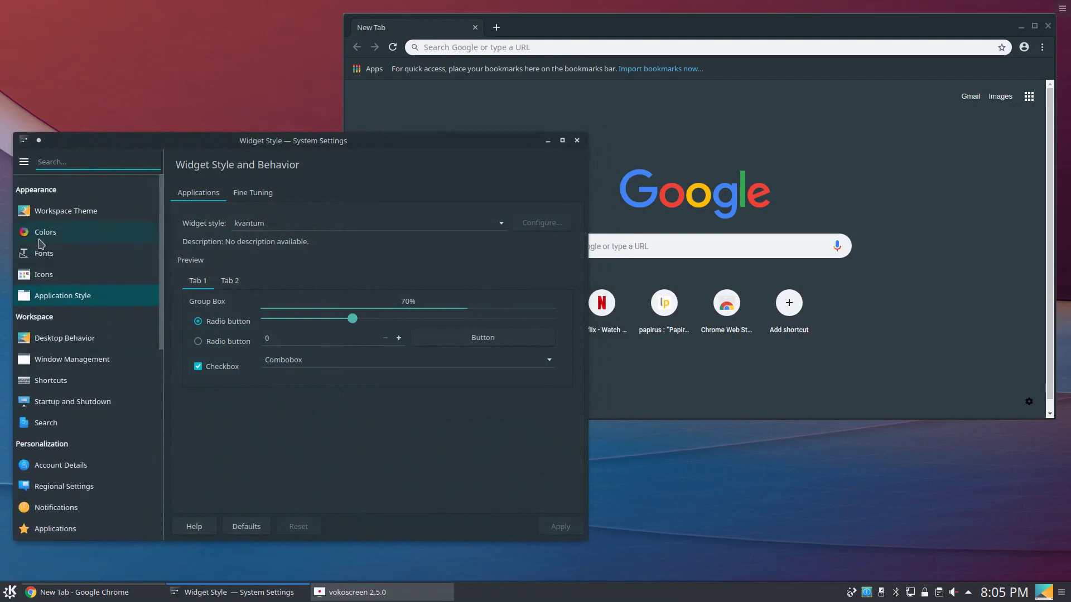
left_click(45, 227)
left_click(278, 316)
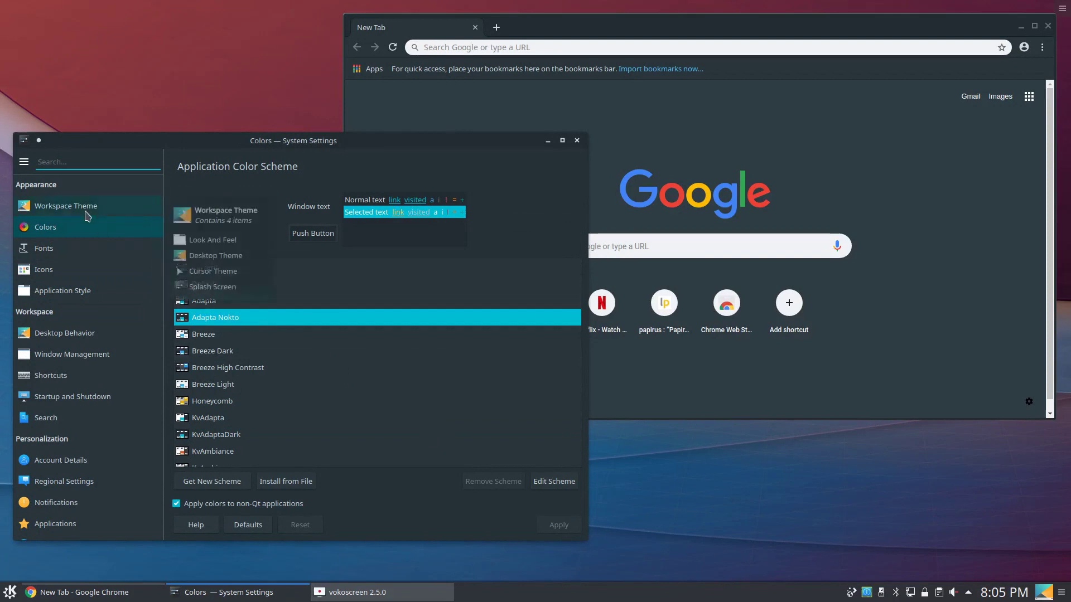
Reselect kvantum as the widget style under Application Style without applying it.
left_click(54, 146)
left_click(87, 298)
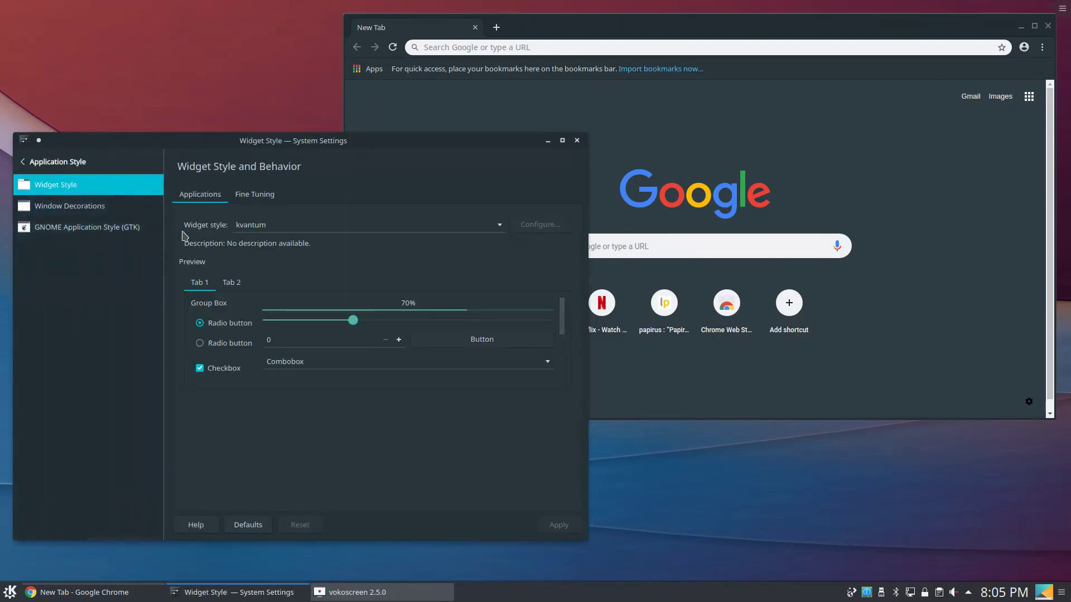
left_click(322, 226)
left_click(312, 237)
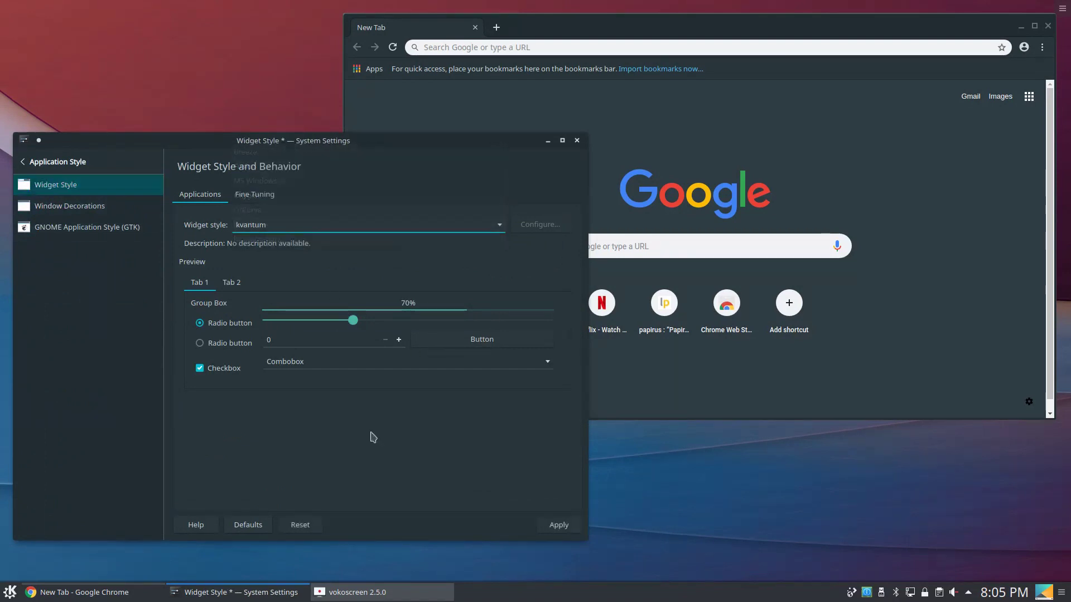
Search the application launcher for 'kvant' to find Kvantum Manager.
key("super+Page_Down")
key("alt+Tab")
key("super")
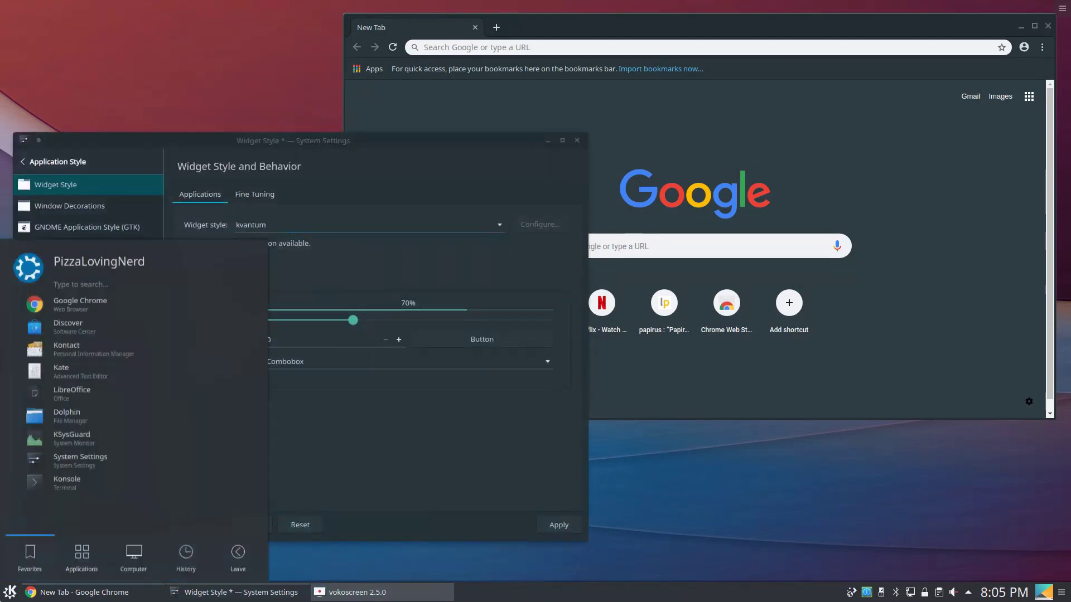
type("kvant")
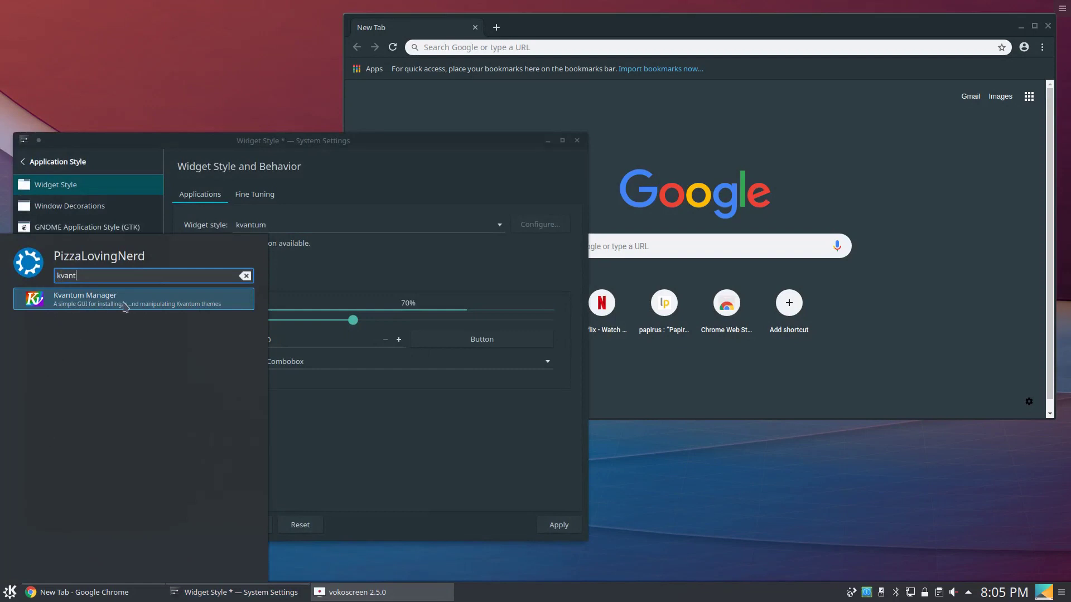
Launch Kvantum Manager and make KvBeige the active Kvantum theme.
left_click(123, 302)
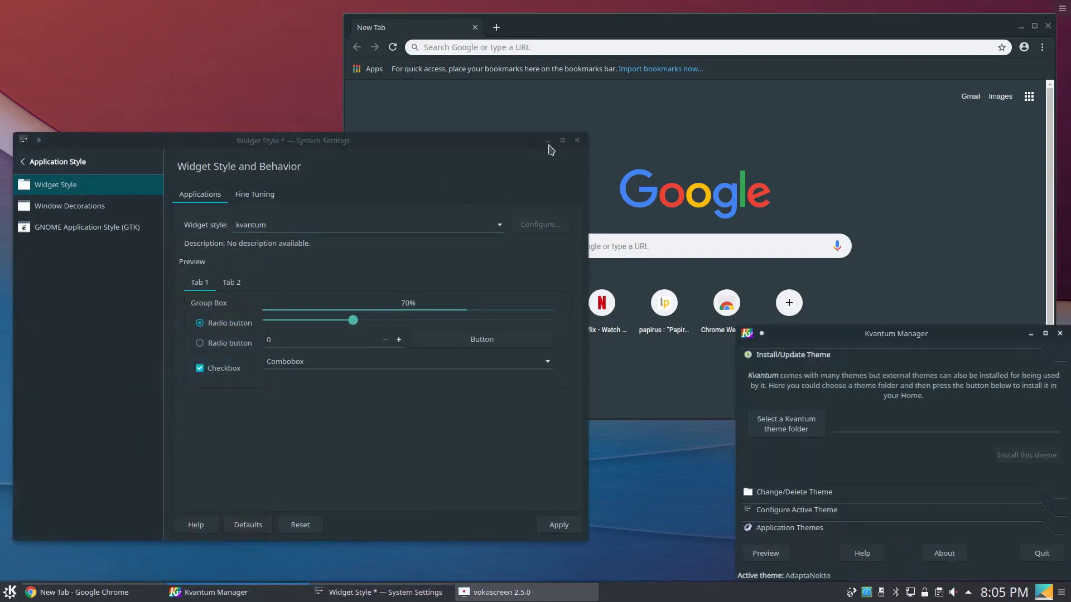
left_click(548, 142)
left_click(792, 492)
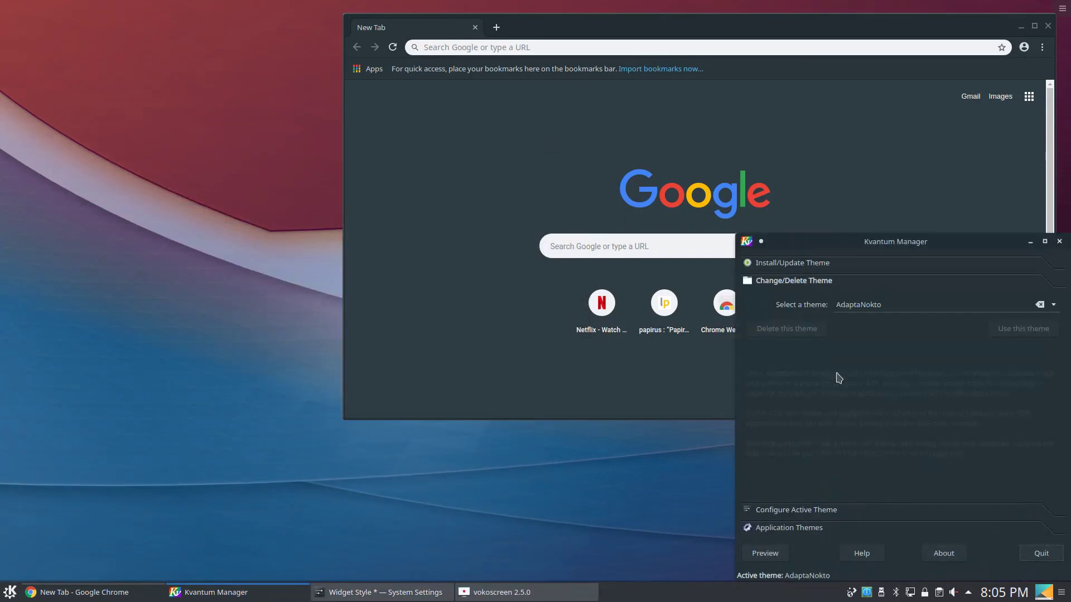
left_click(1054, 304)
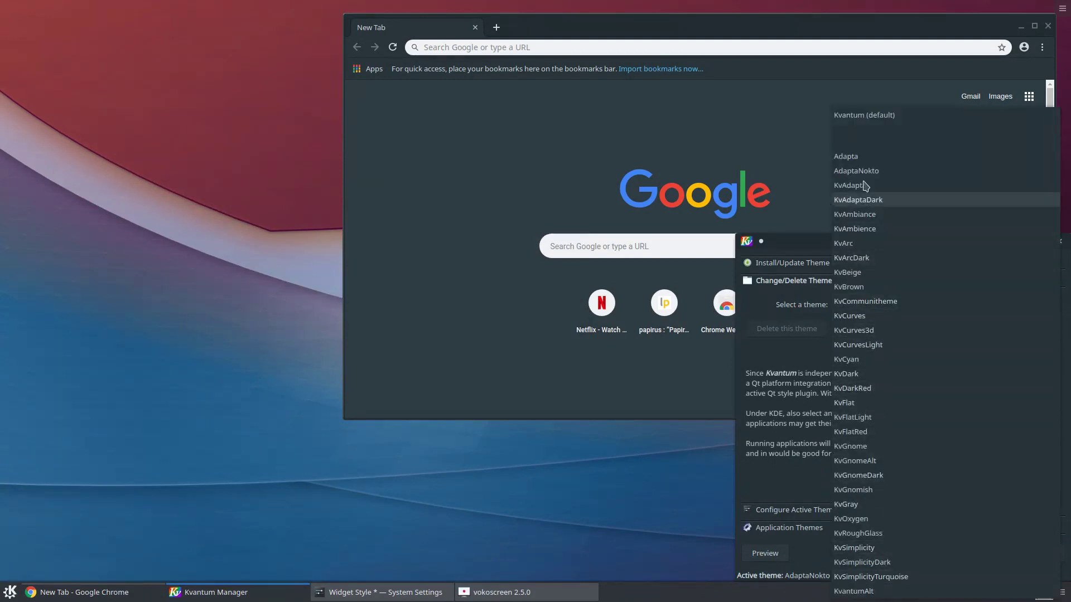
left_click(873, 272)
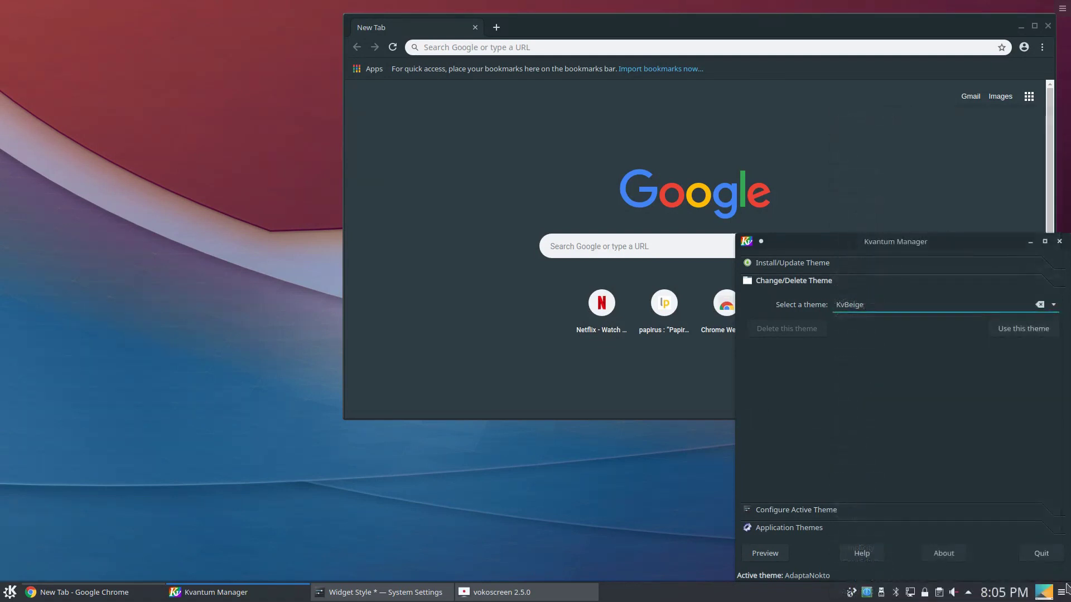
left_click(1037, 336)
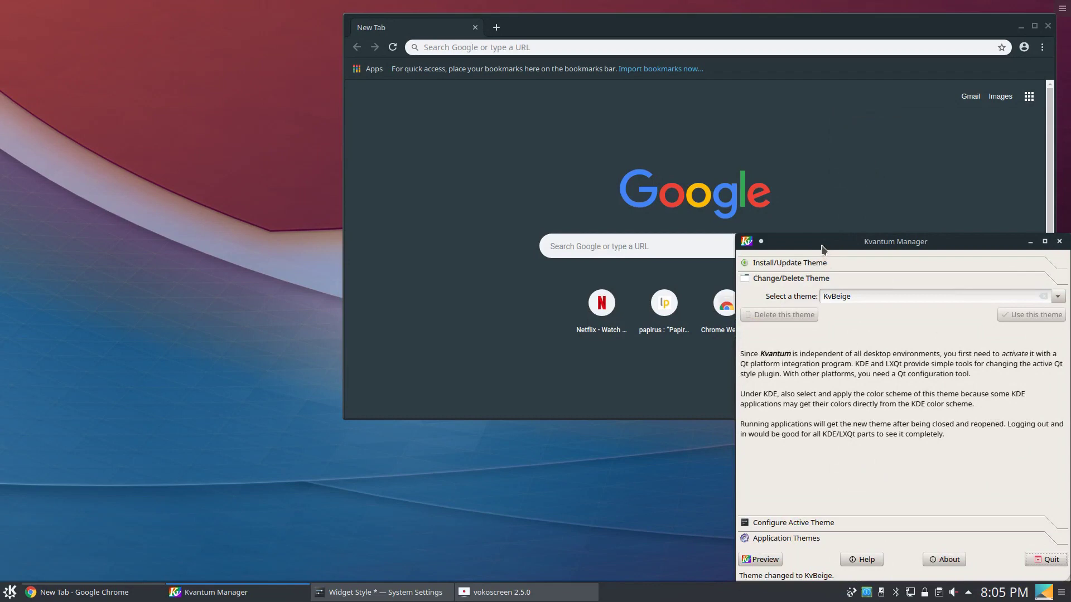
Move the manager window and switch the active theme to KvCommunitheme.
left_click_drag(823, 249, 578, 209)
left_click(817, 260)
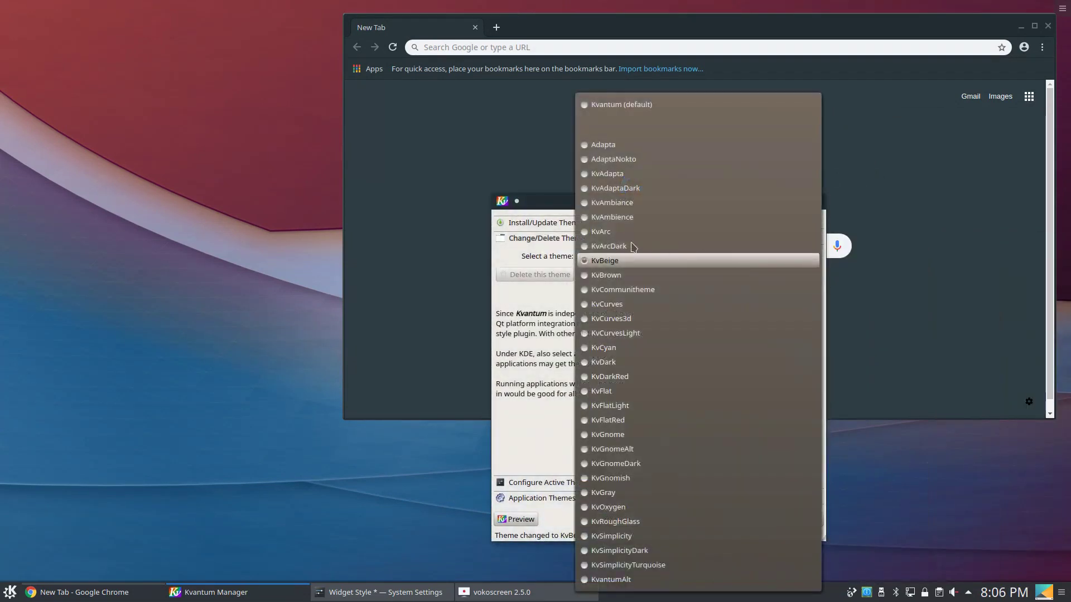
left_click(623, 289)
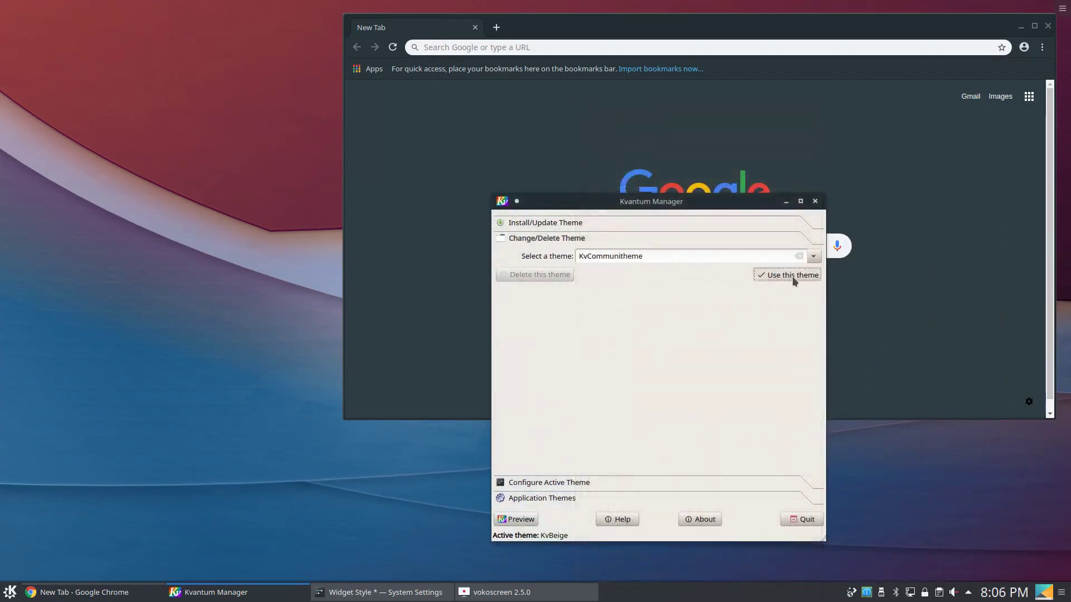
left_click(792, 277)
Switch the active Kvantum theme to KvAmbience.
left_click(805, 266)
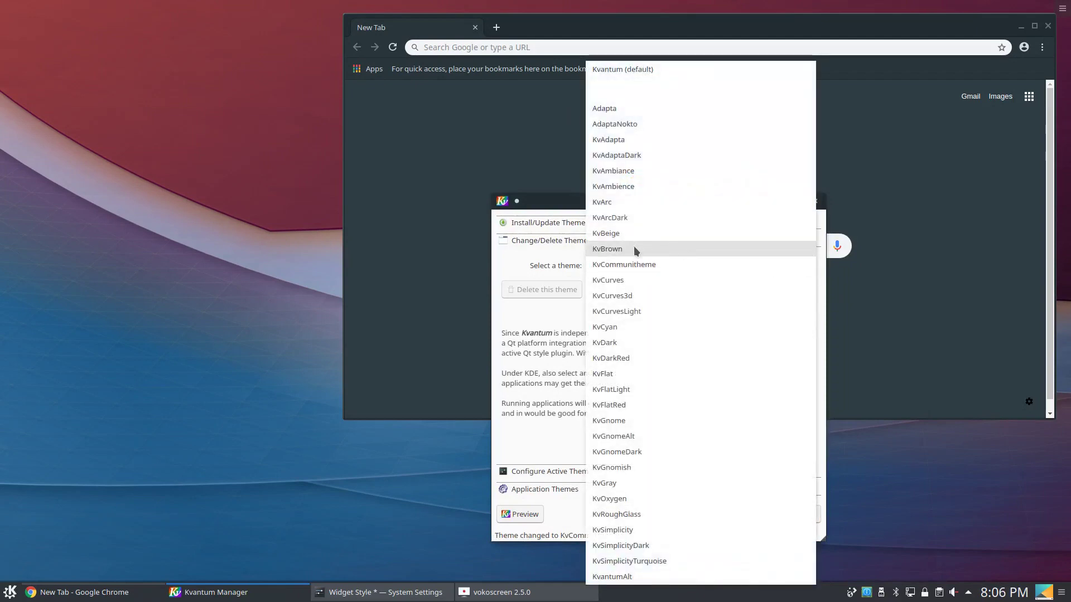
left_click(567, 366)
left_click(804, 271)
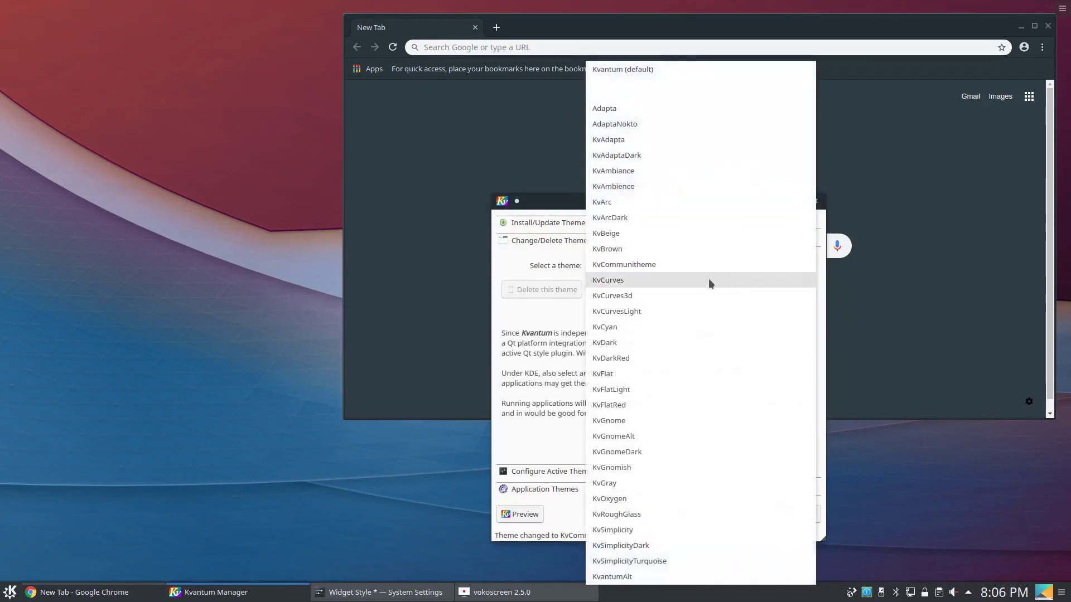
left_click(626, 192)
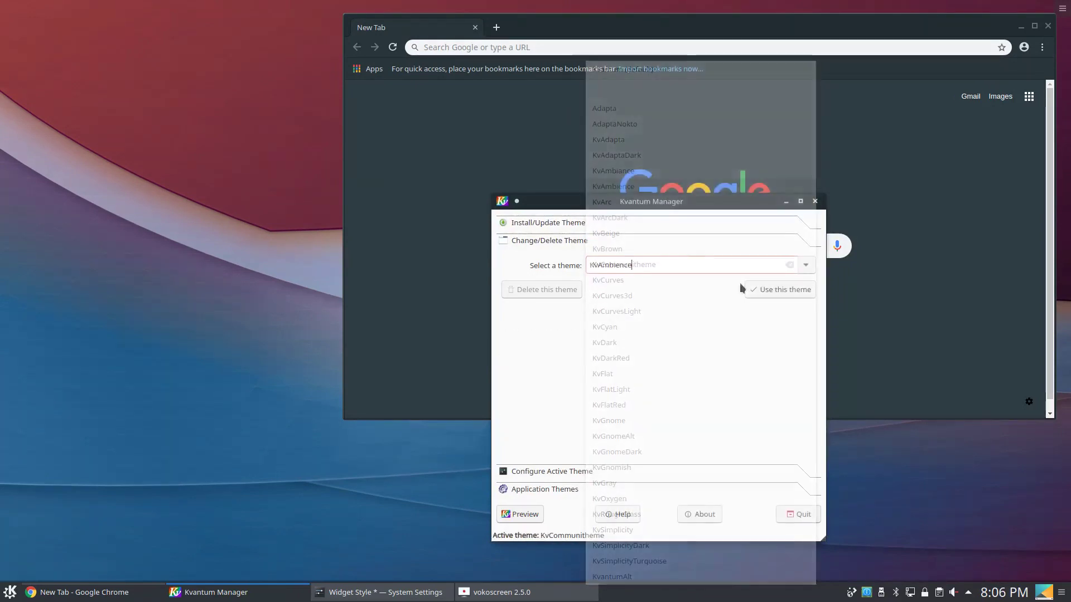
left_click(778, 289)
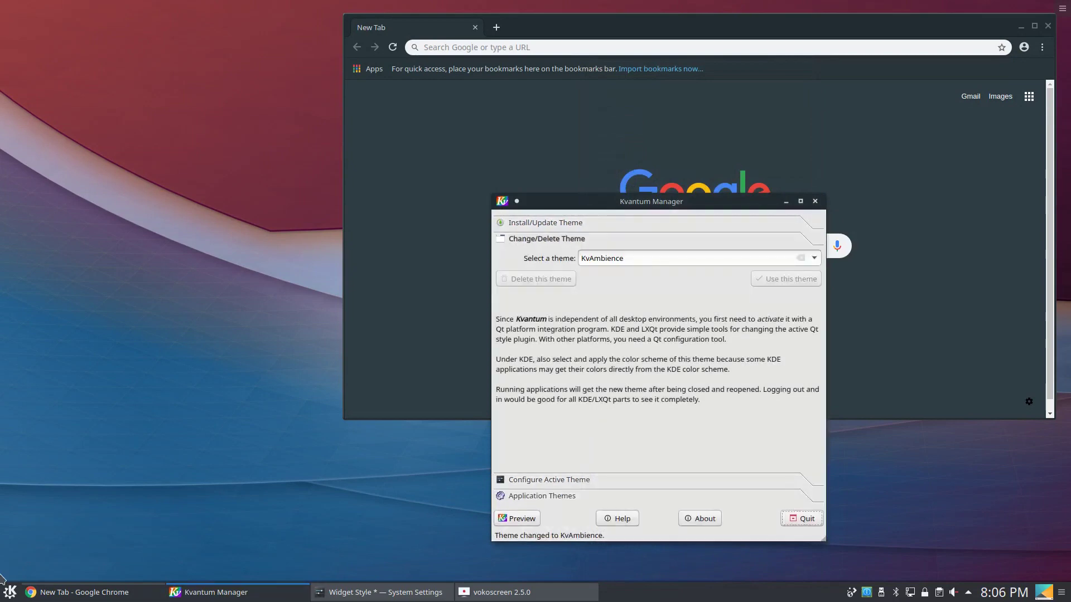
Restore System Settings and reapply kvantum as the widget style.
left_click(319, 592)
left_click(296, 225)
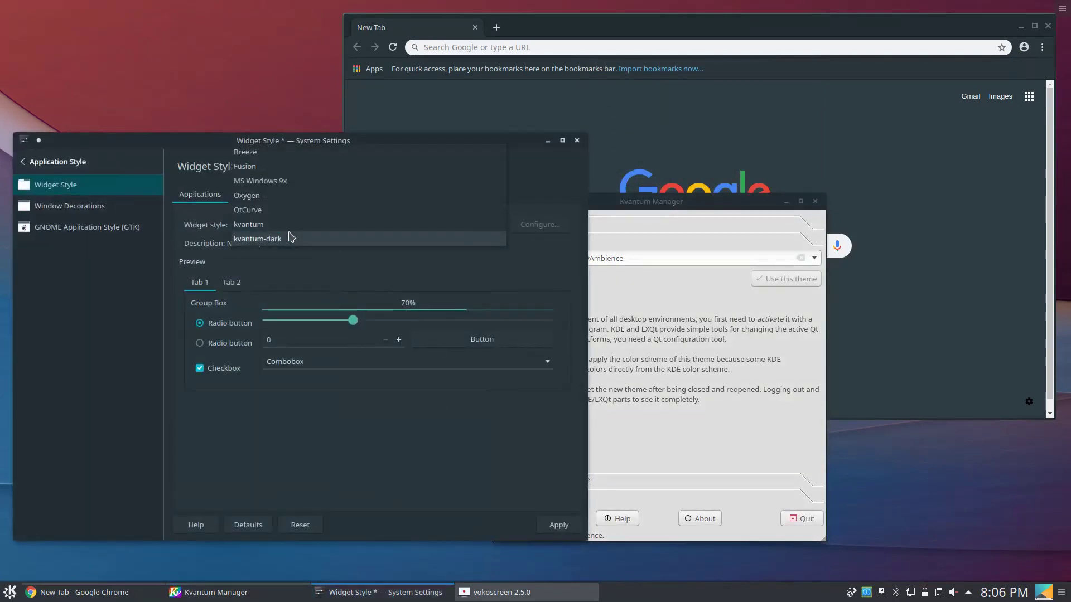
left_click(267, 223)
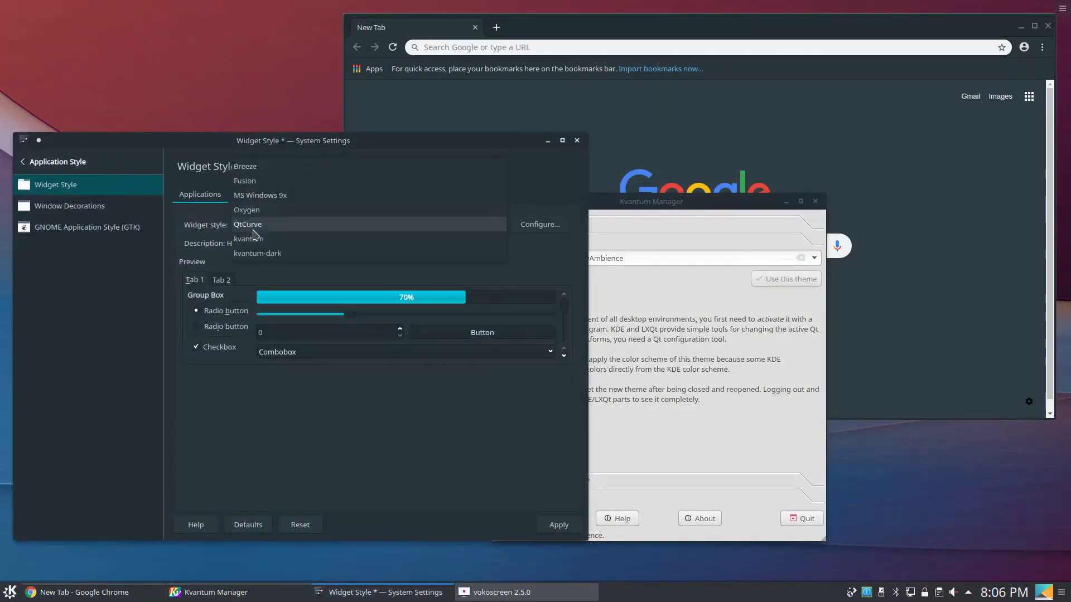
left_click(559, 525)
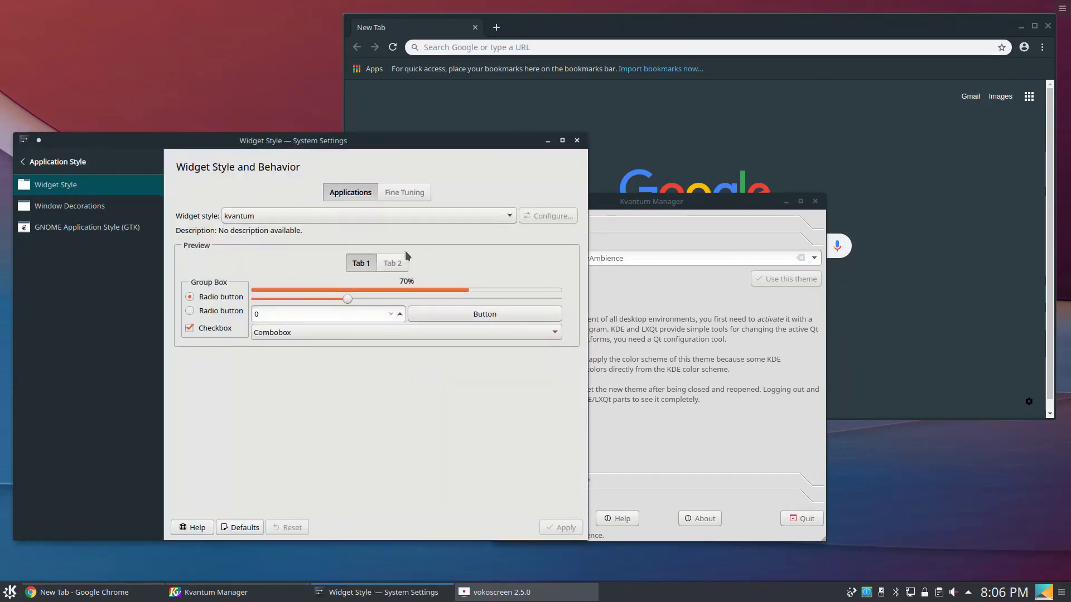
Apply the KvAmbience colour scheme on the Colors page.
left_click(66, 167)
left_click(45, 227)
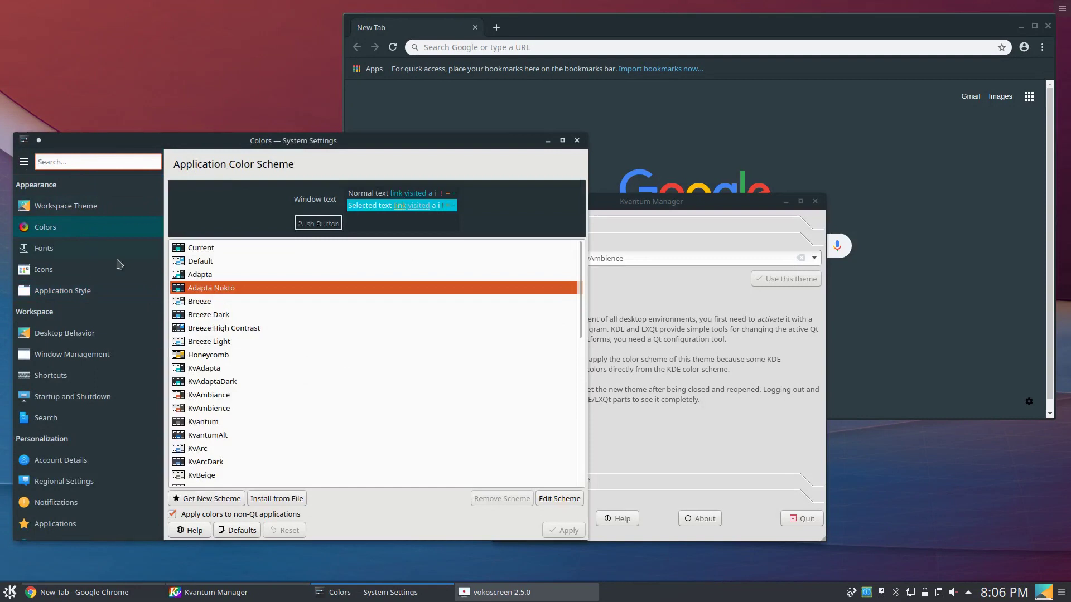
left_click(233, 395)
left_click(267, 410)
left_click(257, 396)
left_click(251, 412)
left_click(563, 530)
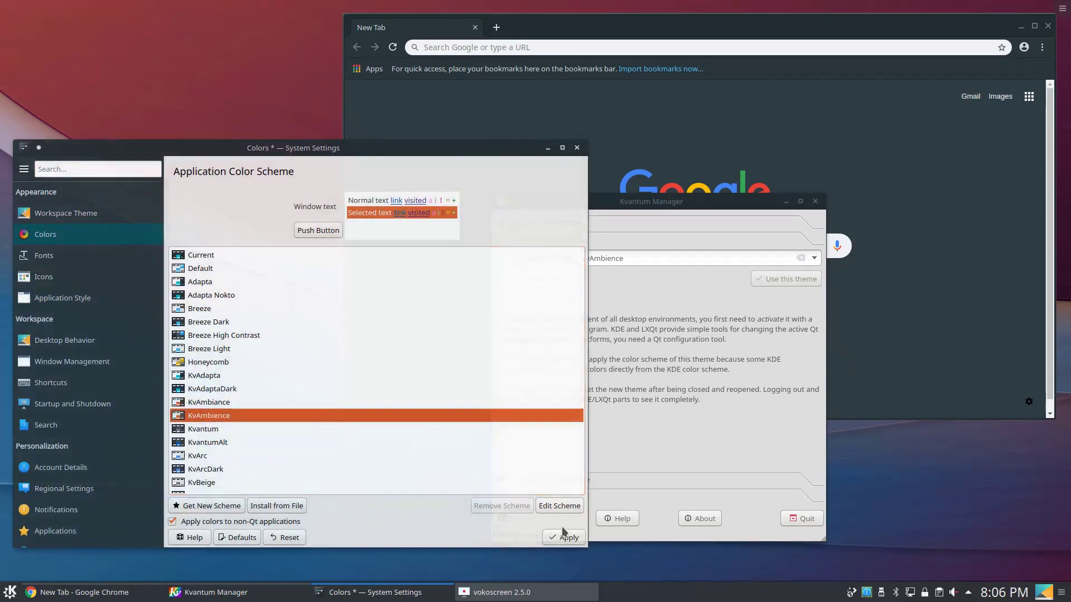
Move the colour settings window aside and bring Kvantum Manager to the front.
left_click_drag(360, 155, 413, 136)
left_click_drag(654, 213, 682, 440)
left_click(682, 440)
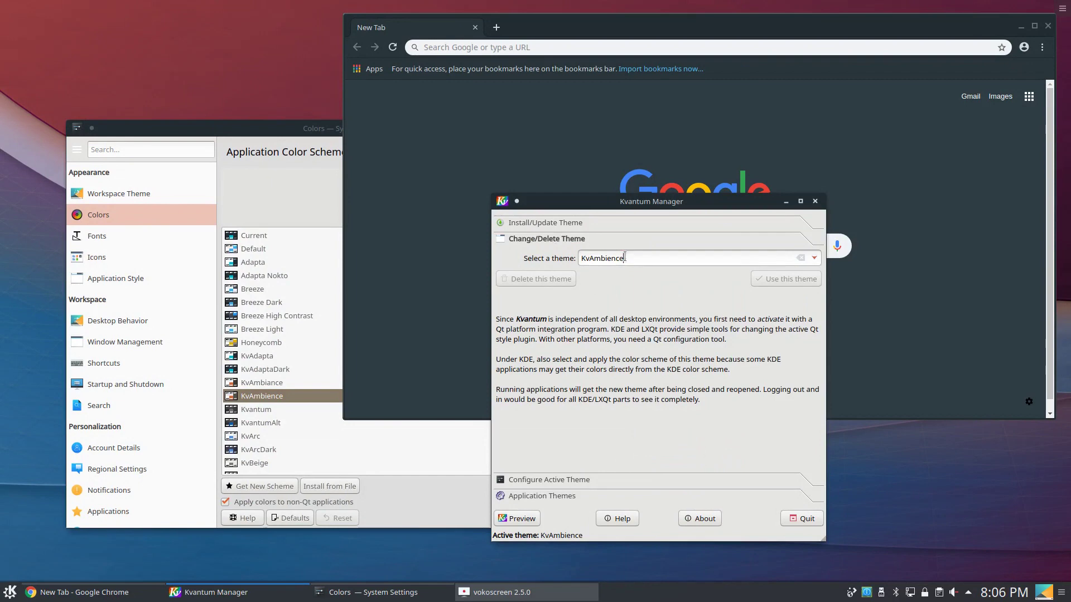
Pick KvOxygen in Kvantum Manager and set the System Settings widget style to Oxygen.
left_click(815, 260)
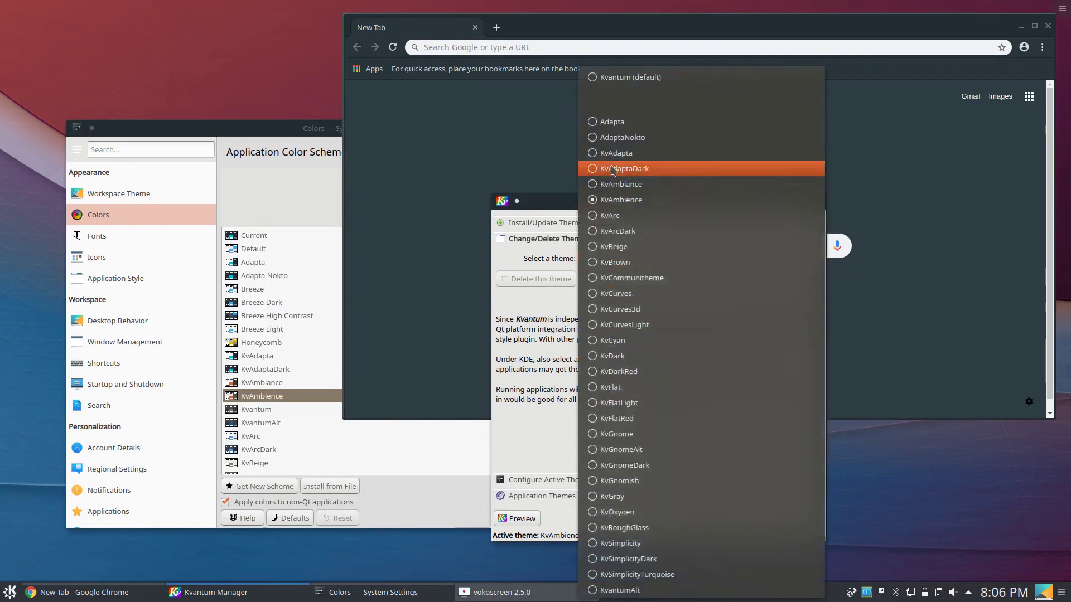
left_click(654, 513)
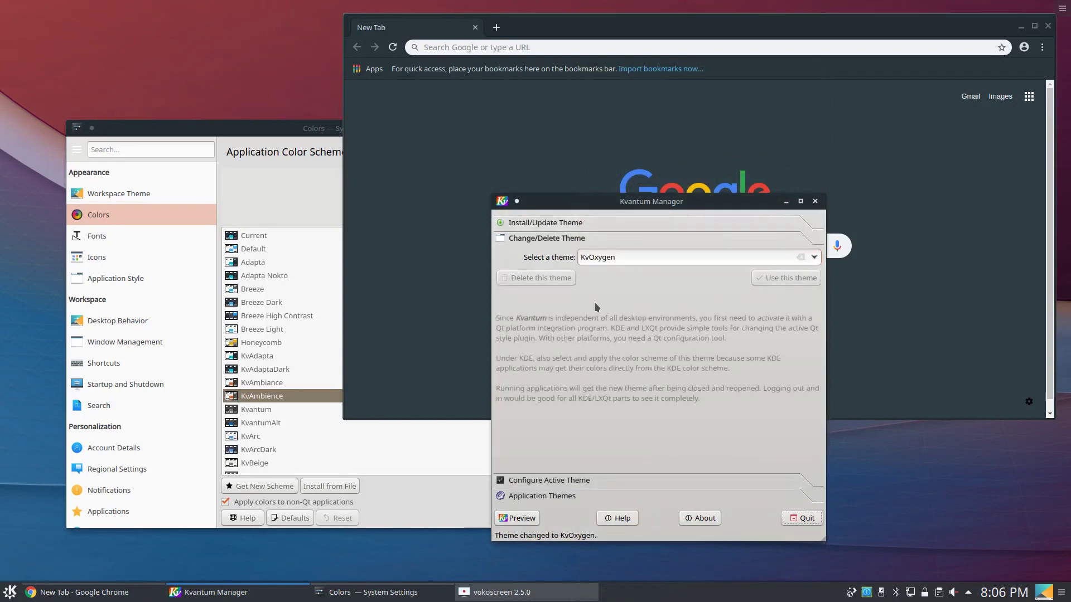
left_click(238, 197)
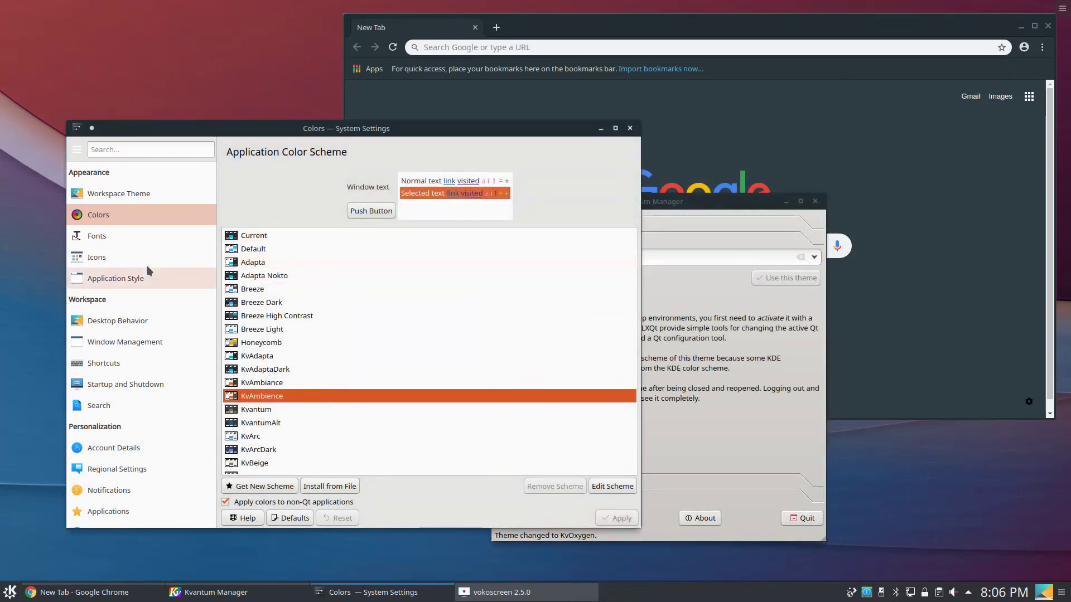
left_click(101, 278)
left_click(313, 202)
left_click(313, 201)
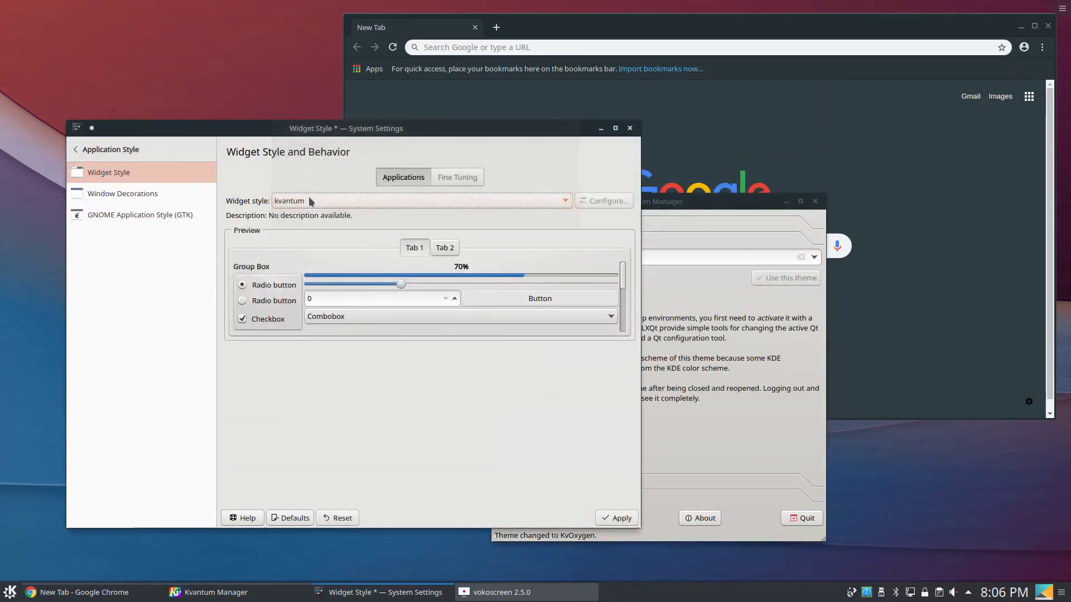
left_click(310, 196)
left_click(301, 166)
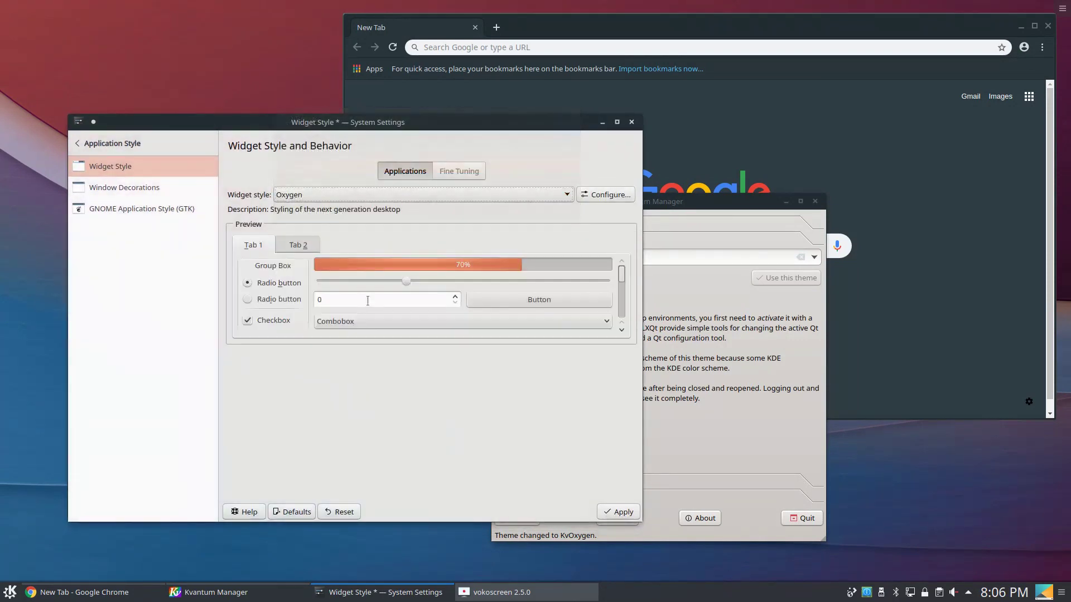
Switch the widget style to kvantum, then back to Oxygen, and go to the Fonts page.
left_click(691, 399)
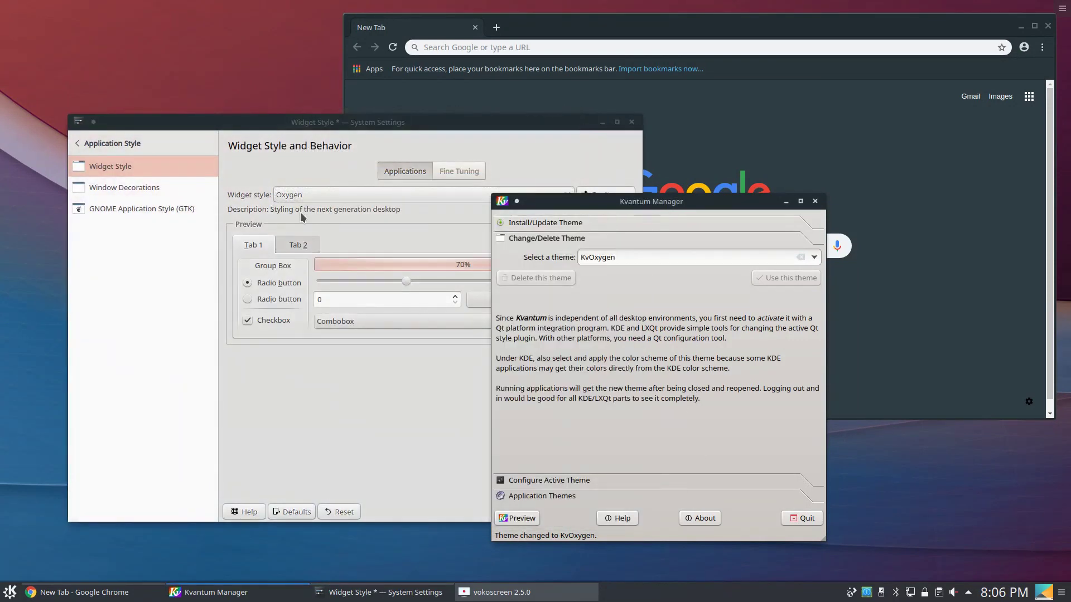
left_click(304, 195)
left_click(321, 230)
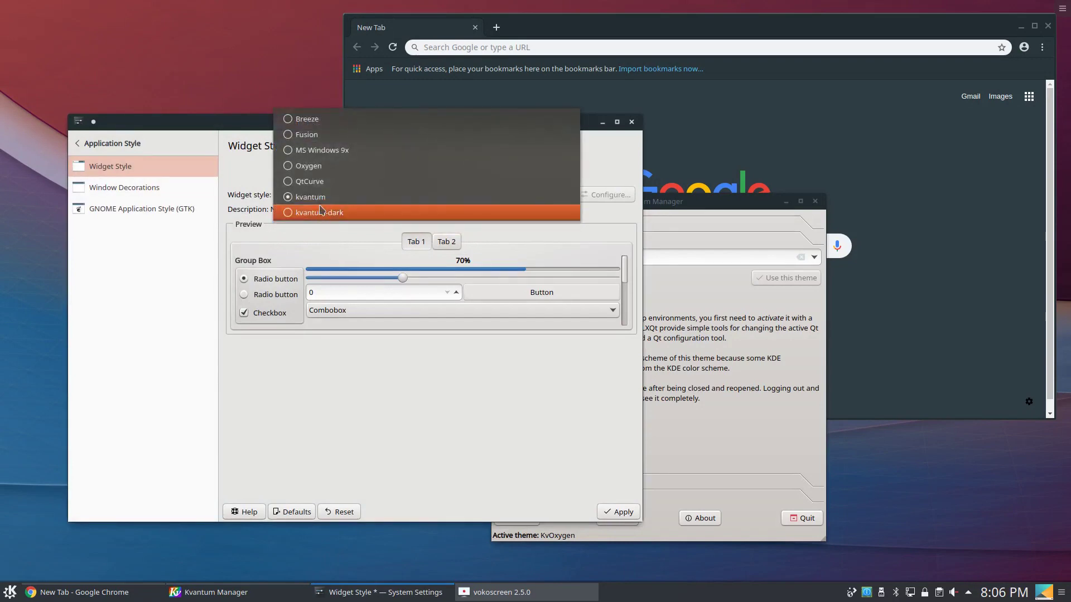
left_click(350, 222)
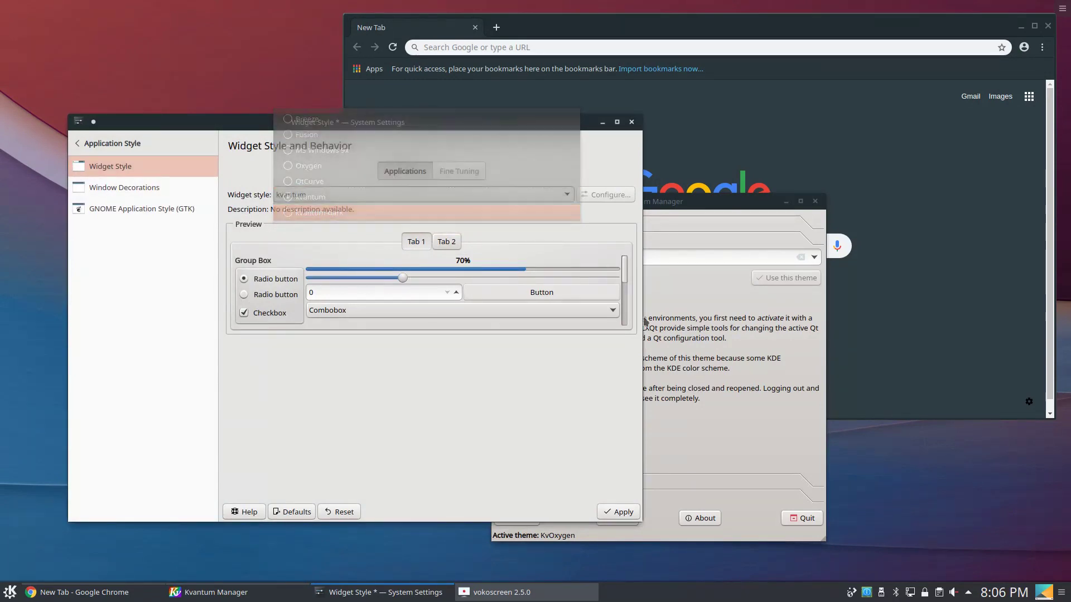
left_click(308, 194)
left_click(308, 167)
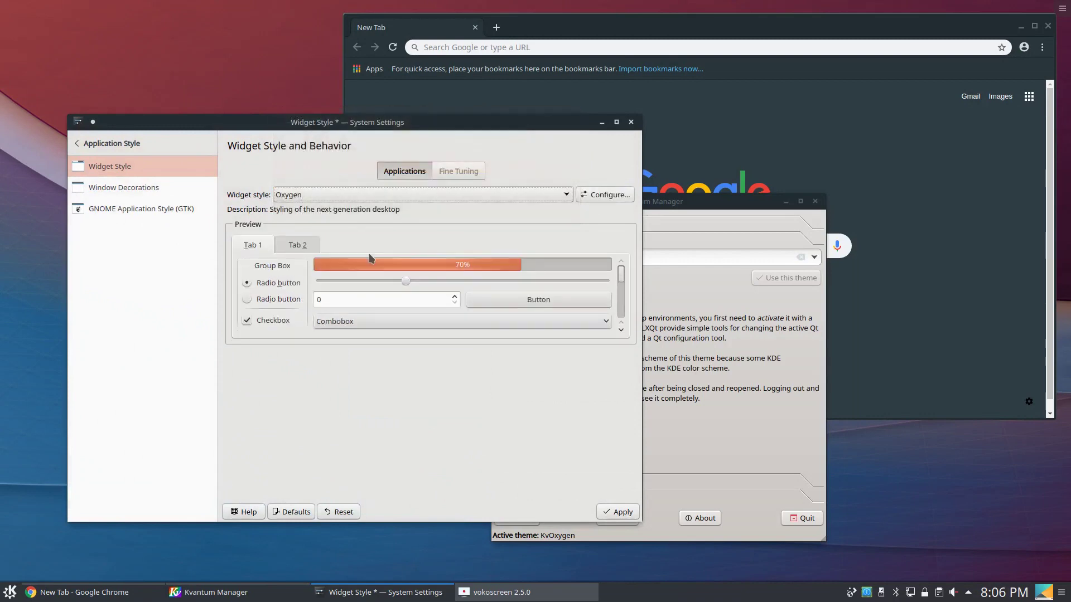
left_click(84, 143)
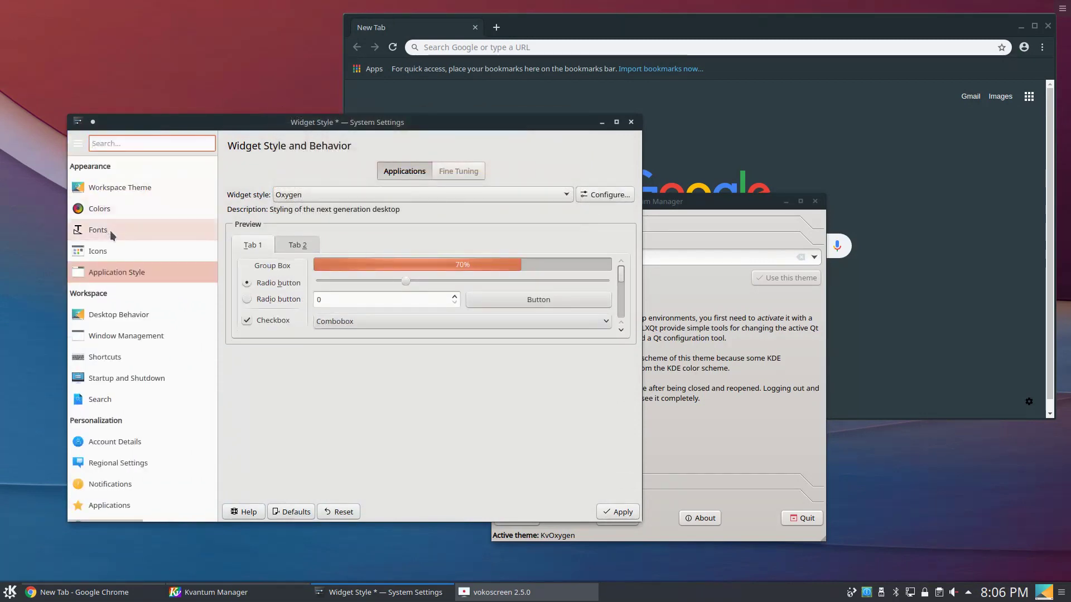
left_click(109, 230)
Apply the pending widget style change and the Adapta Nokto colour scheme.
left_click(345, 324)
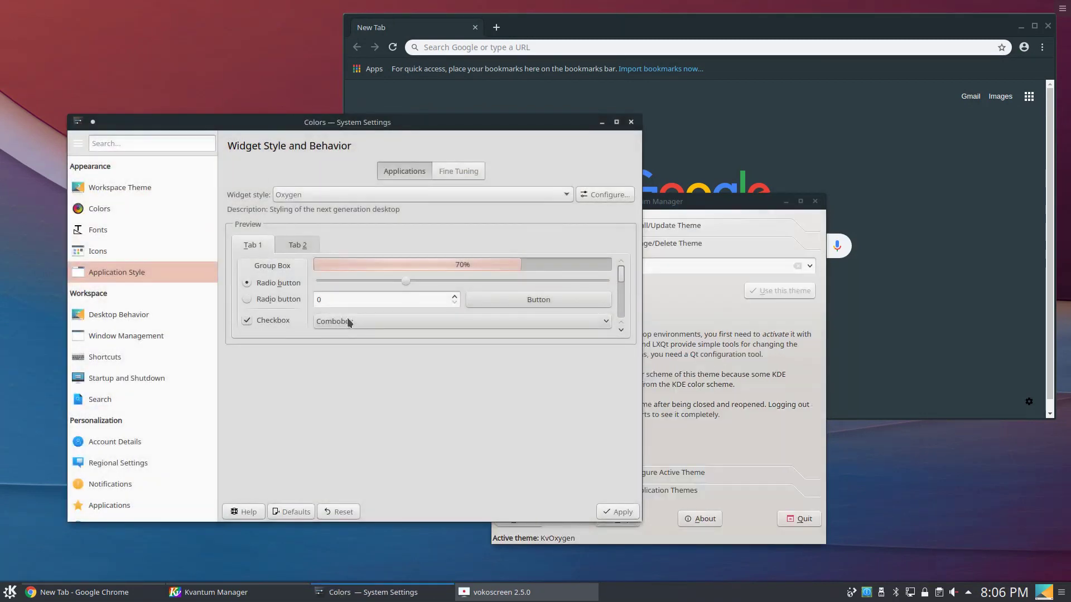
left_click(617, 510)
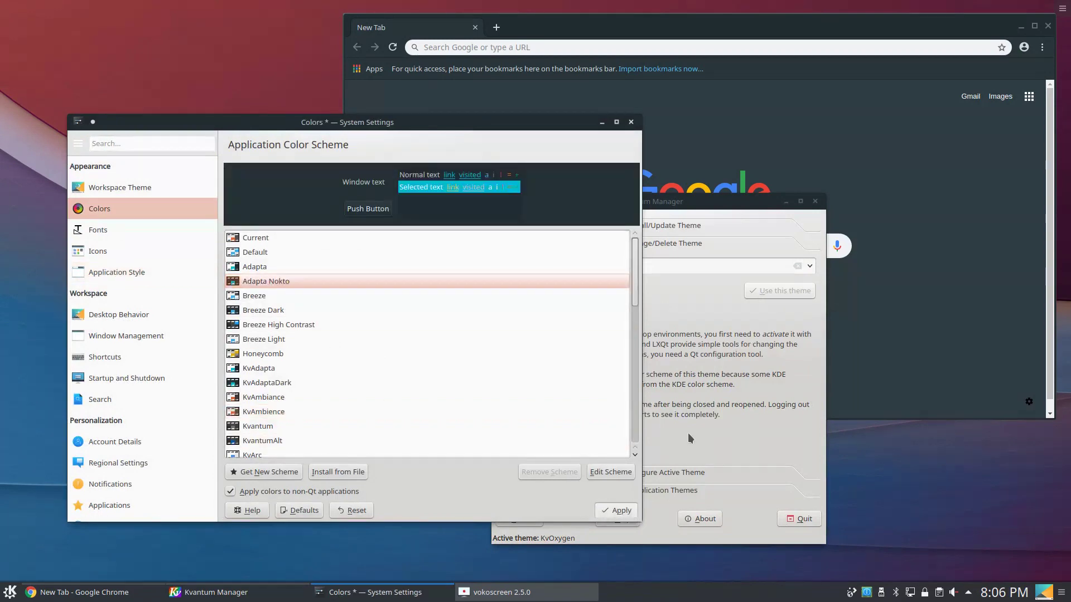
left_click(688, 432)
Make AdaptaNokto the active Kvantum theme and quit Kvantum Manager.
left_click(786, 263)
scroll(659, 299, "up", 5)
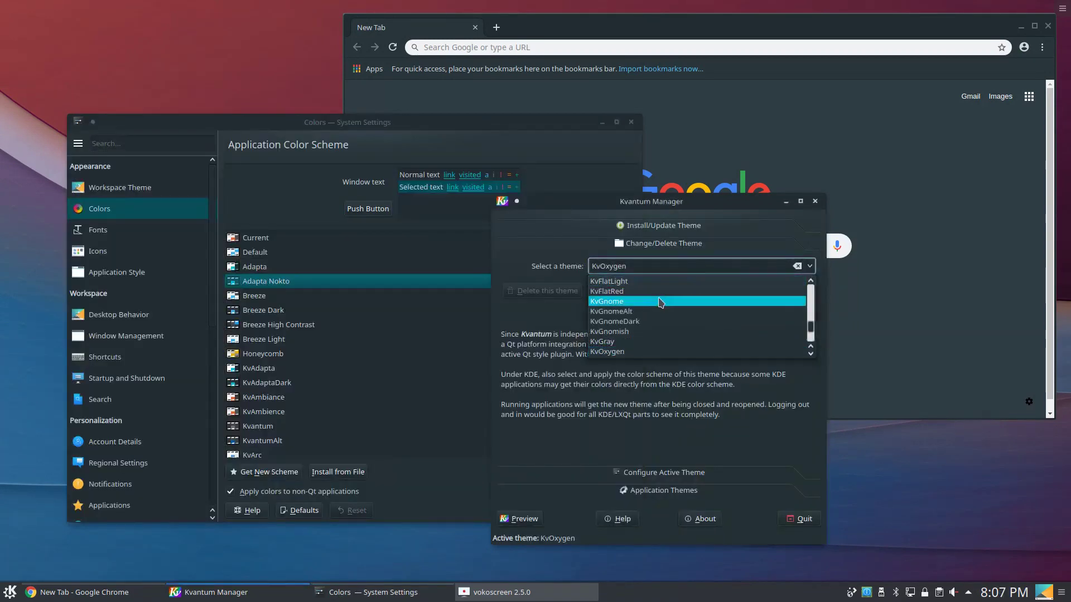
left_click(614, 303)
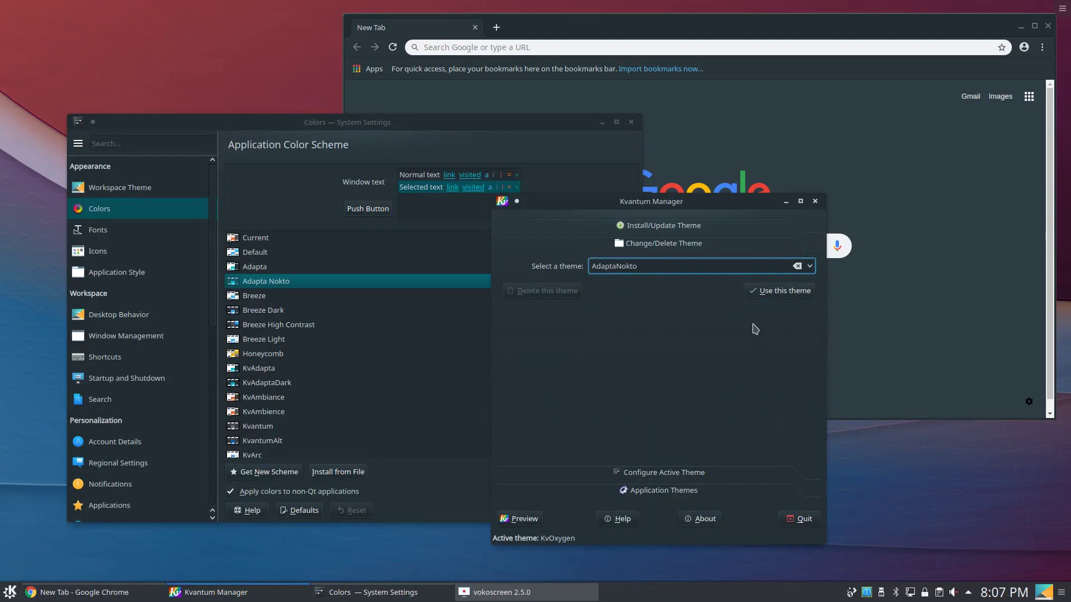
left_click(780, 290)
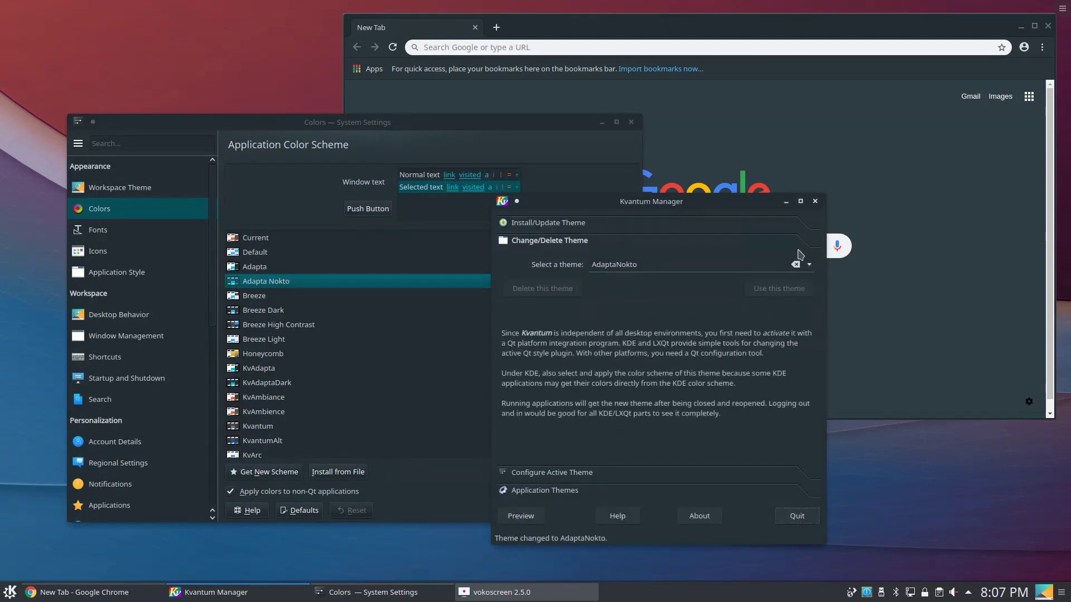
left_click(815, 201)
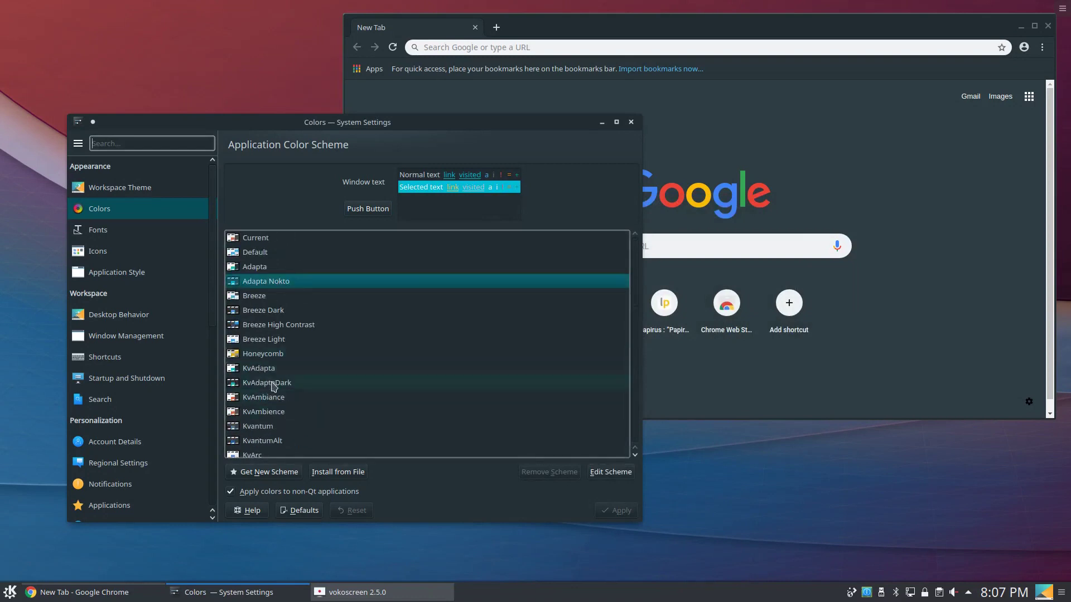
scroll(273, 386, "down", 3)
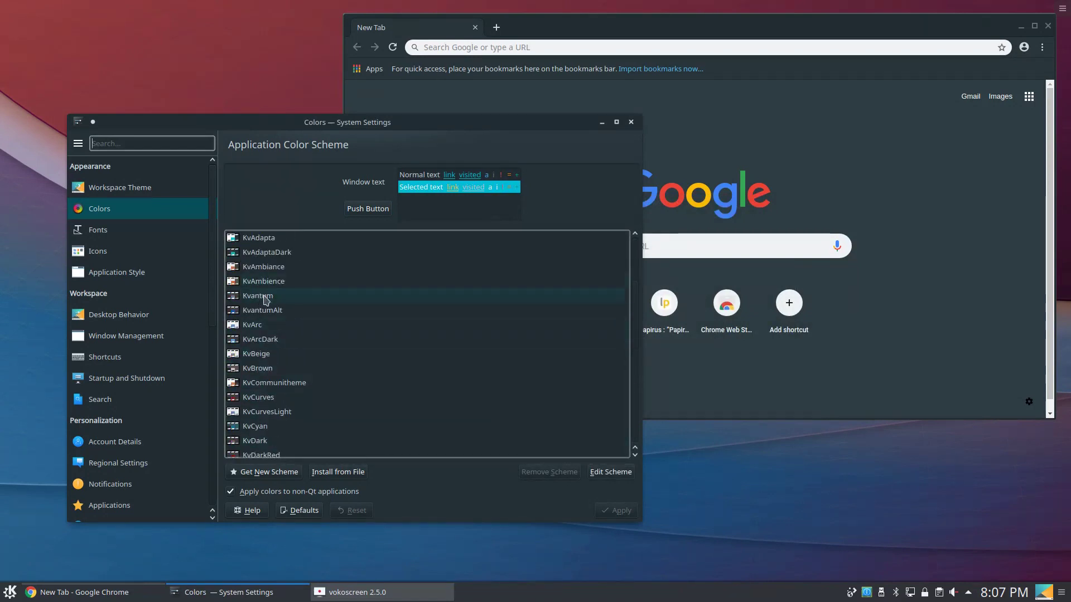
scroll(266, 300, "up", 3)
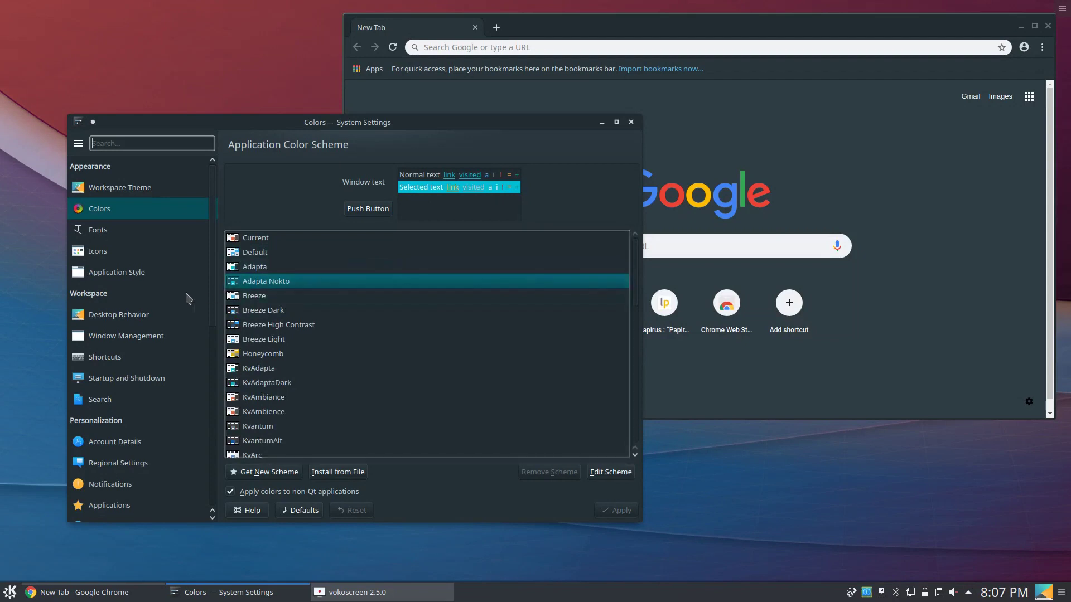
Look through the Fonts and font management pages, then return to the categories.
left_click(140, 237)
left_click(146, 189)
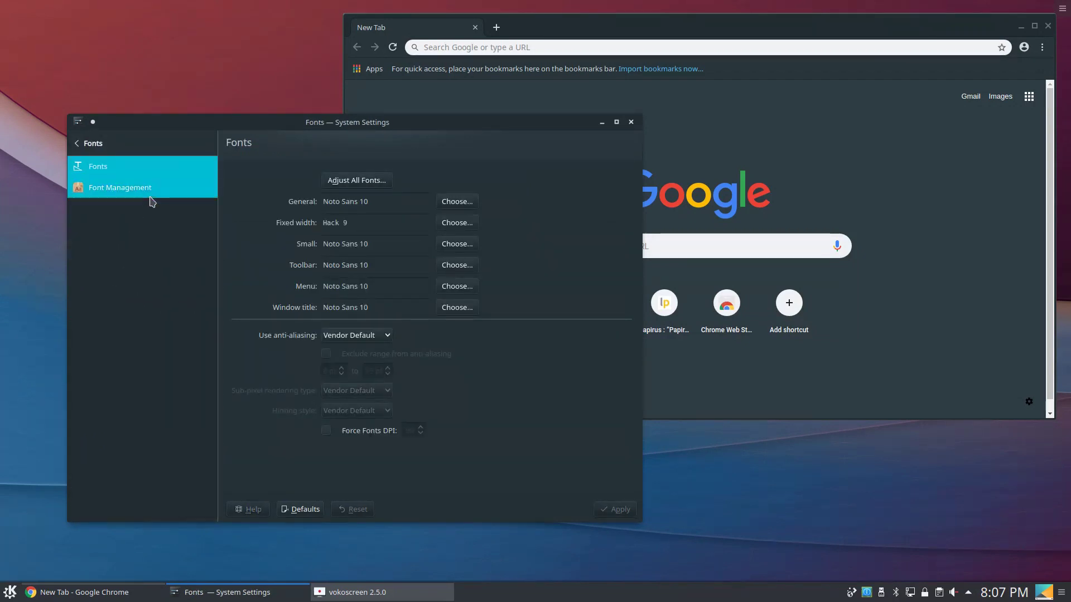
left_click(97, 167)
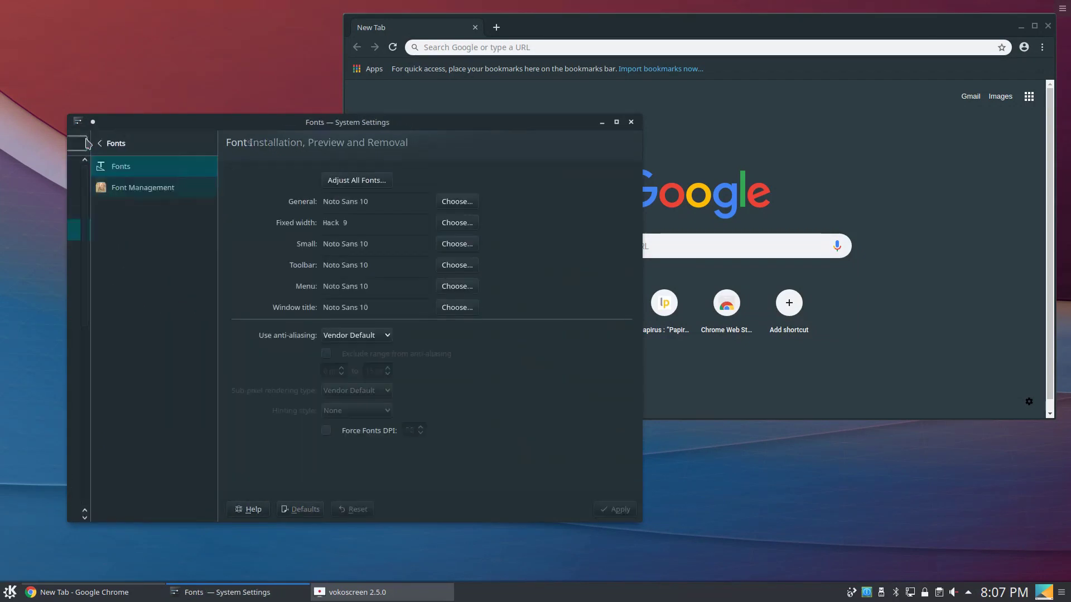
Select and apply kvantum as the widget style, then place the window at the left.
left_click(77, 144)
left_click(136, 274)
left_click(311, 204)
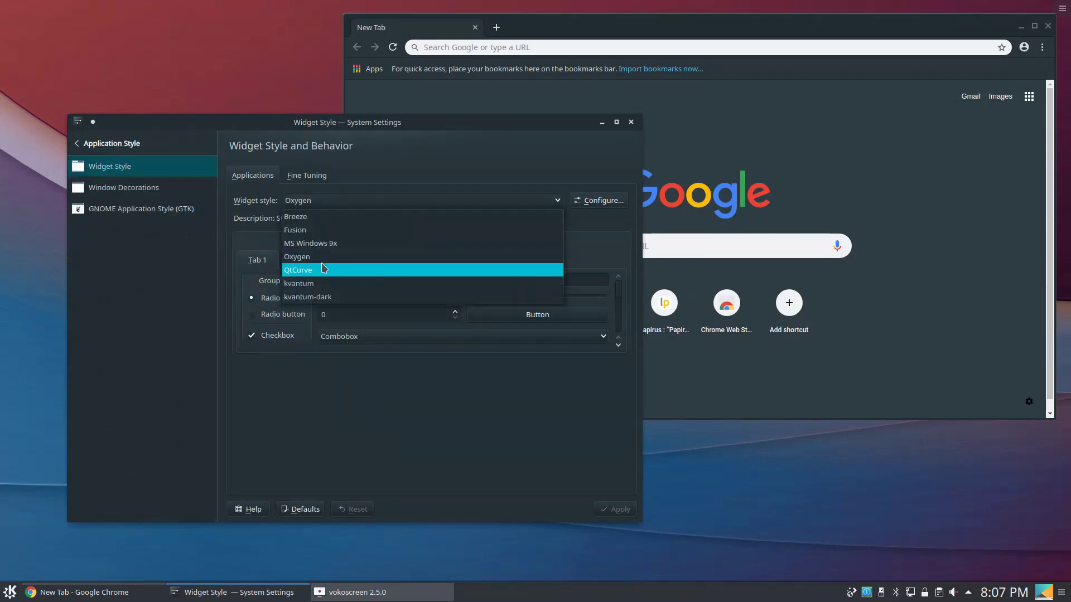
left_click(319, 282)
left_click(614, 510)
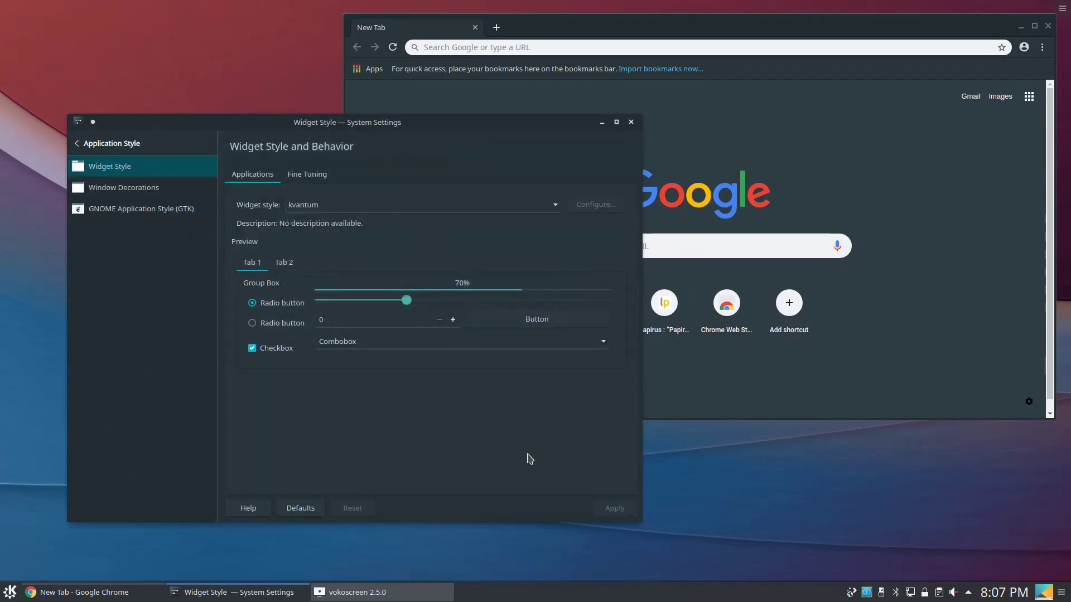
left_click_drag(328, 135, 487, 325)
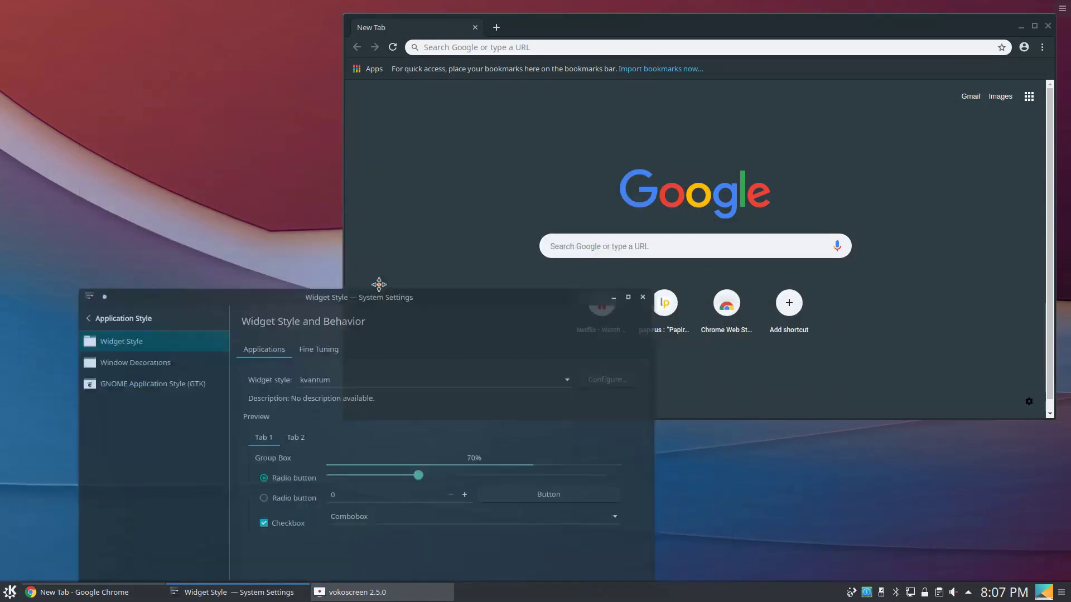
left_click_drag(378, 284, 310, 147)
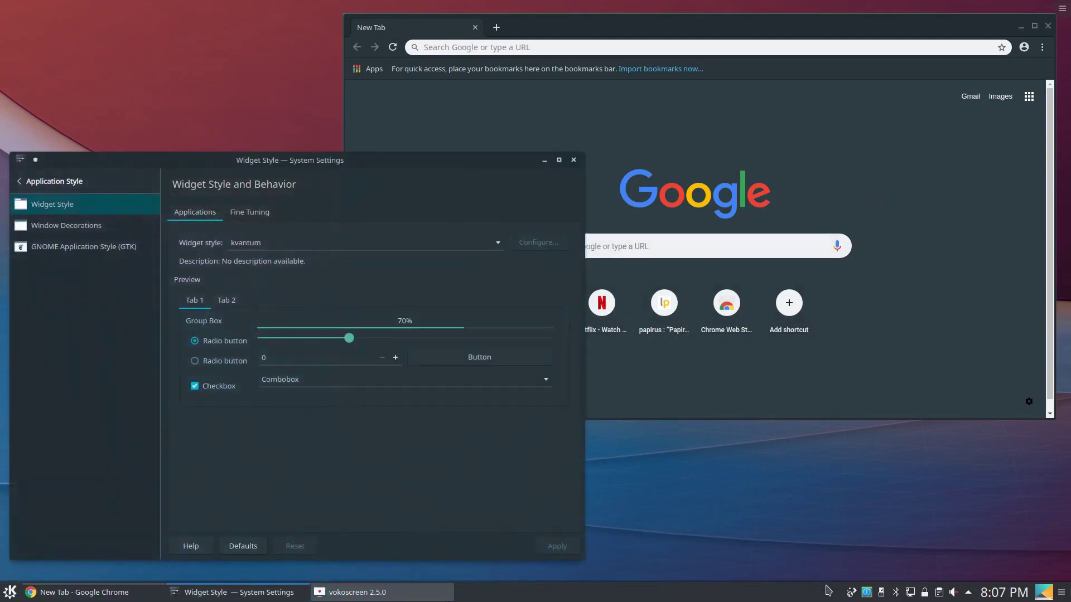
Raise the vokoscreen recorder window from the taskbar.
left_click(435, 593)
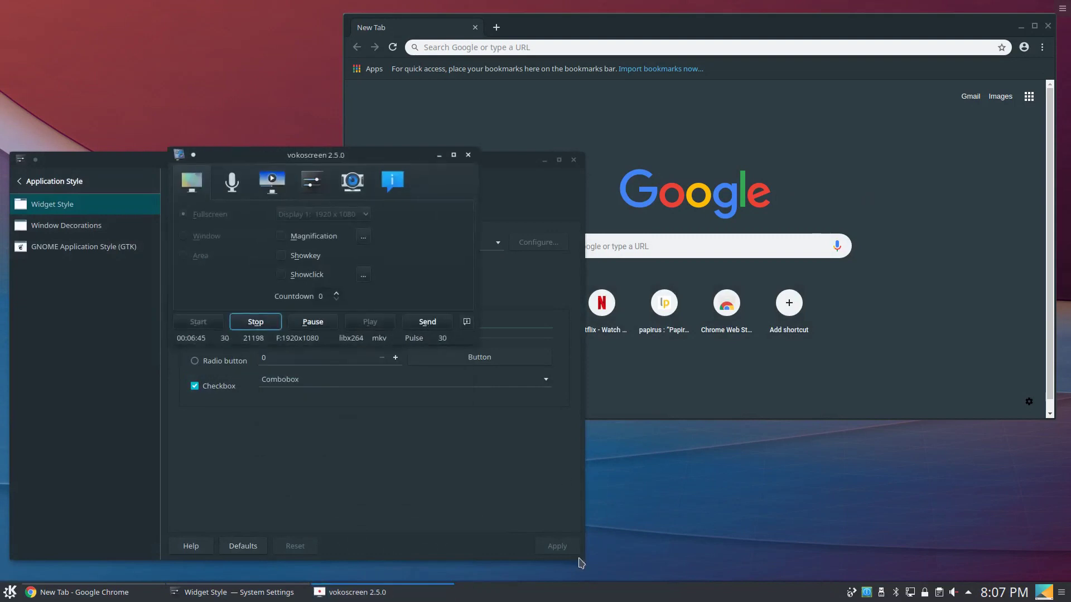